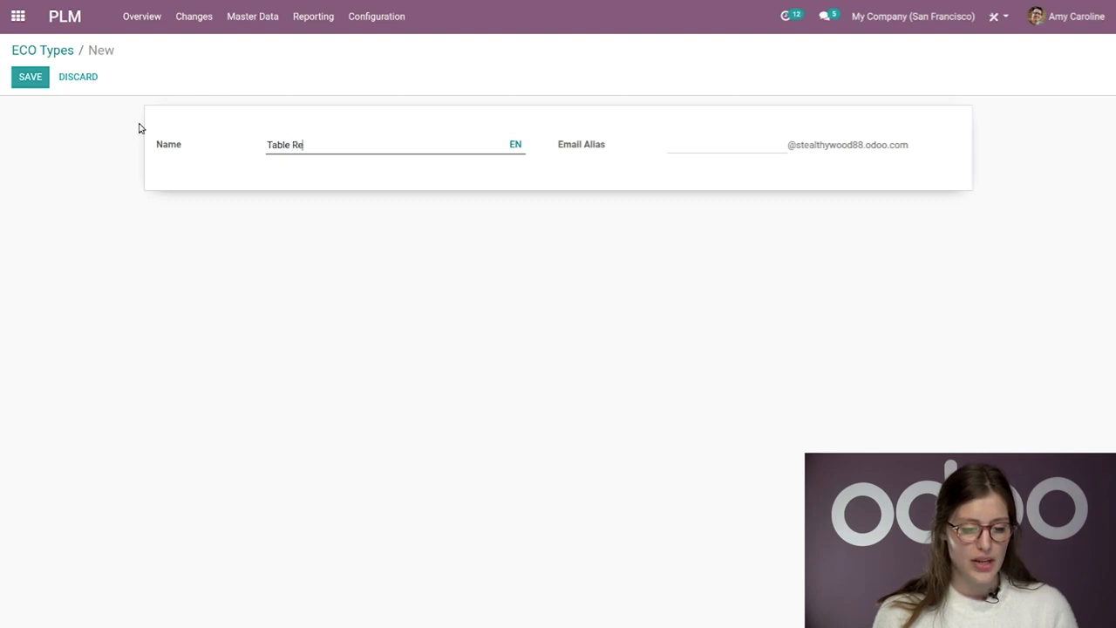
Save the Table Revision ECO type and open its engineering changes from the PLM overview.
{"action": "left_click", "coordinate": [30, 76]}
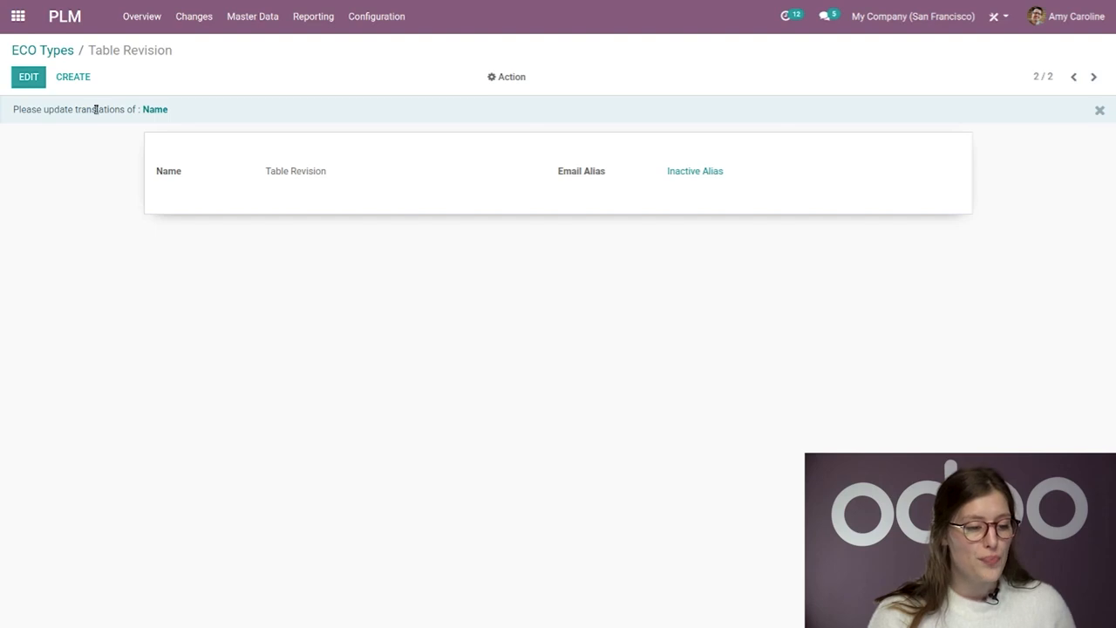
{"action": "left_click", "coordinate": [92, 22]}
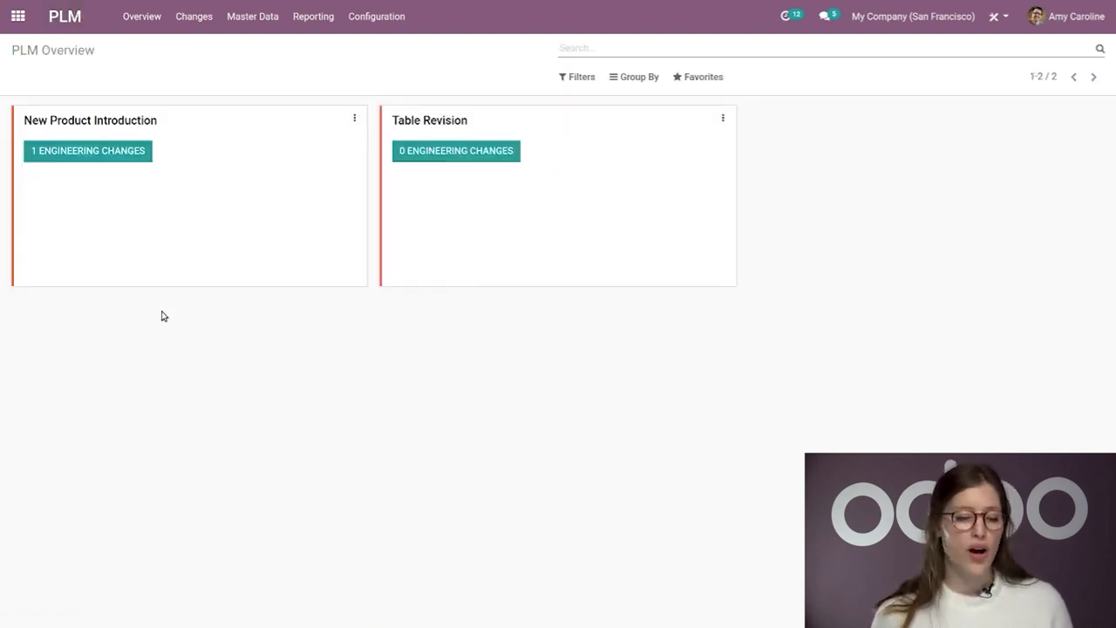
{"action": "left_click", "coordinate": [454, 155]}
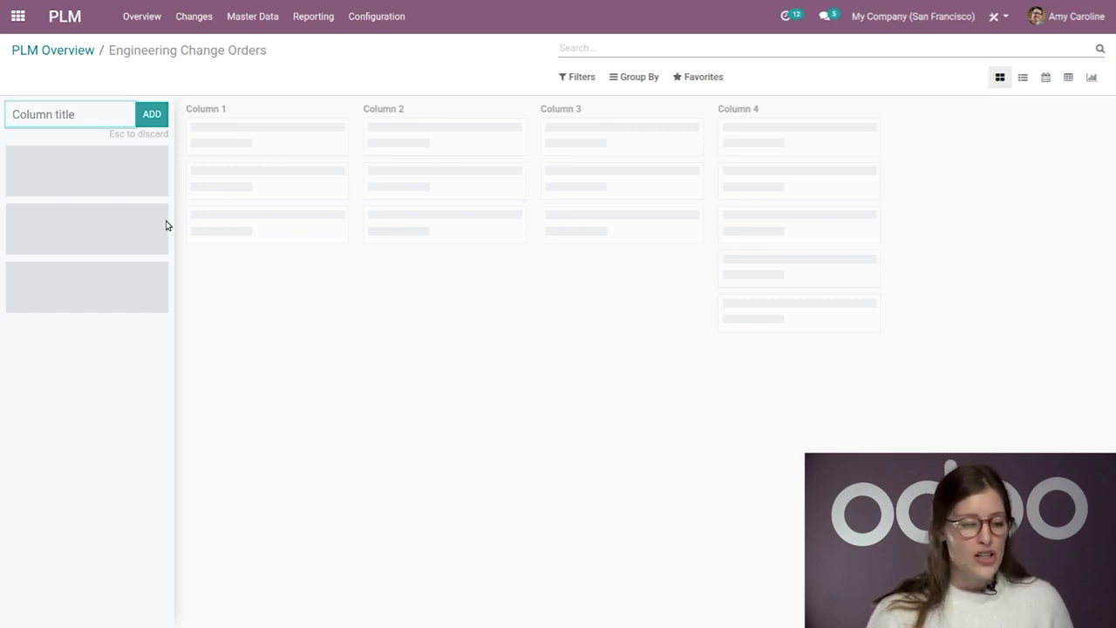
Add the stages New and In Progress to the Table Revision change order board.
{"action": "type", "text": "New"}
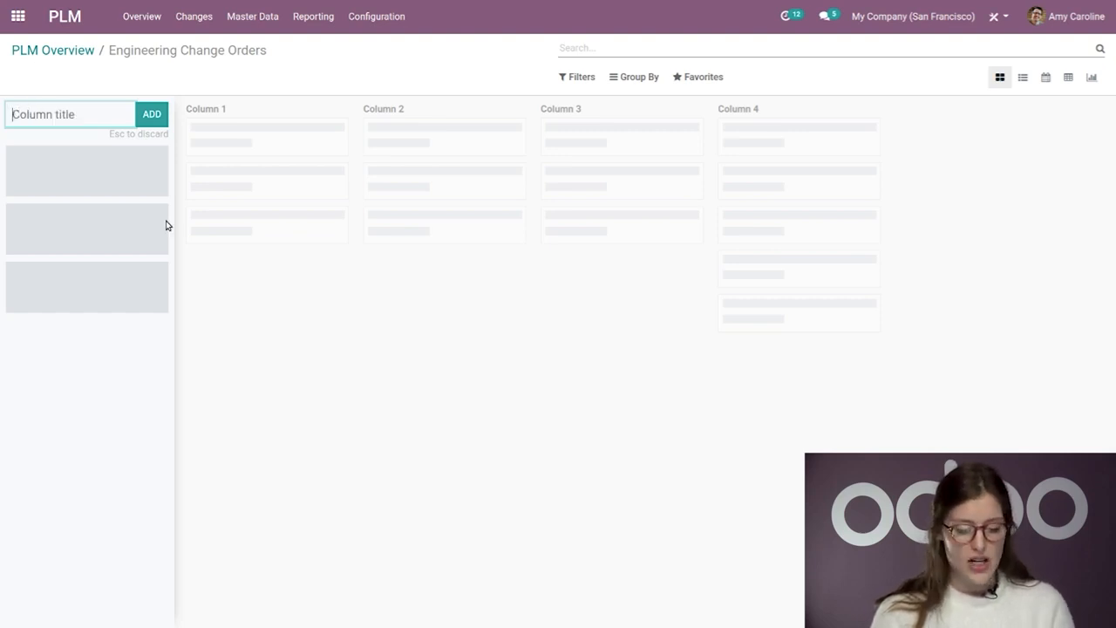
{"action": "key", "text": "Return"}
{"action": "type", "text": "In pr"}
{"action": "key", "text": "BackSpace"}
{"action": "key", "text": "BackSpace"}
{"action": "type", "text": "Progress"}
{"action": "key", "text": "Return"}
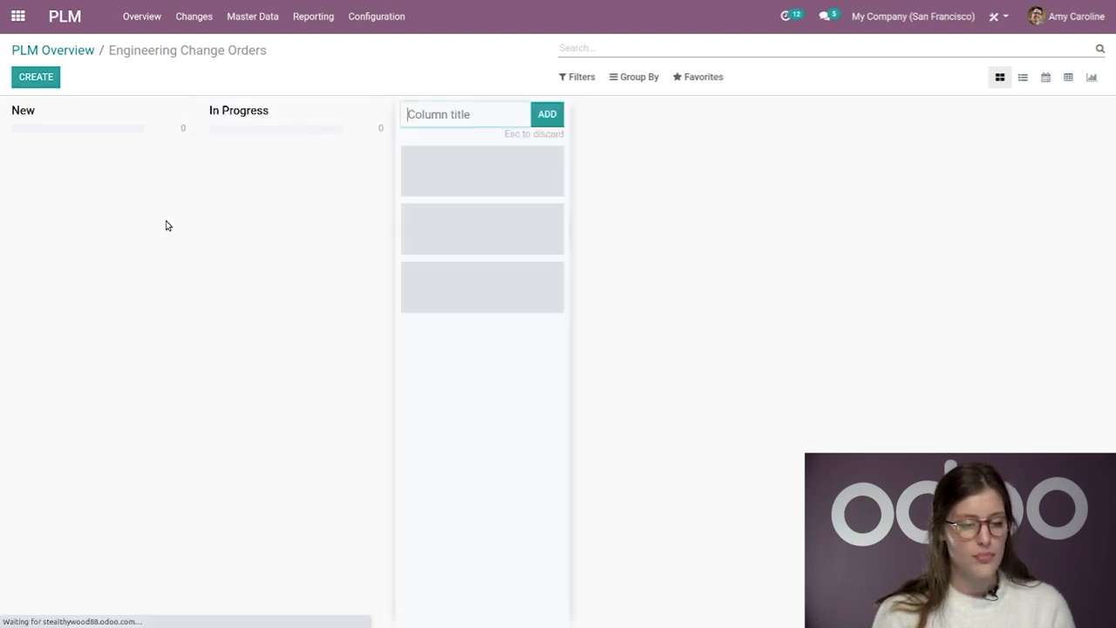
Add three more stages to the board: Validated, Effective and Refused.
{"action": "type", "text": "Validated"}
{"action": "key", "text": "Return"}
{"action": "type", "text": "Effecti"}
{"action": "key", "text": "BackSpace"}
{"action": "key", "text": "BackSpace"}
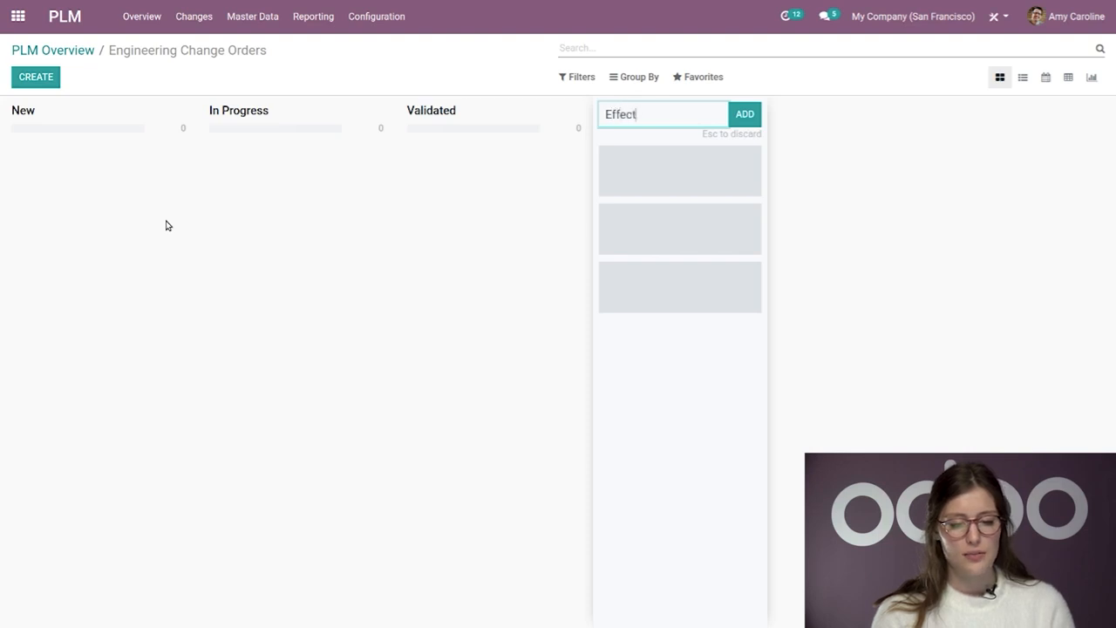
{"action": "type", "text": "tive"}
{"action": "key", "text": "Return"}
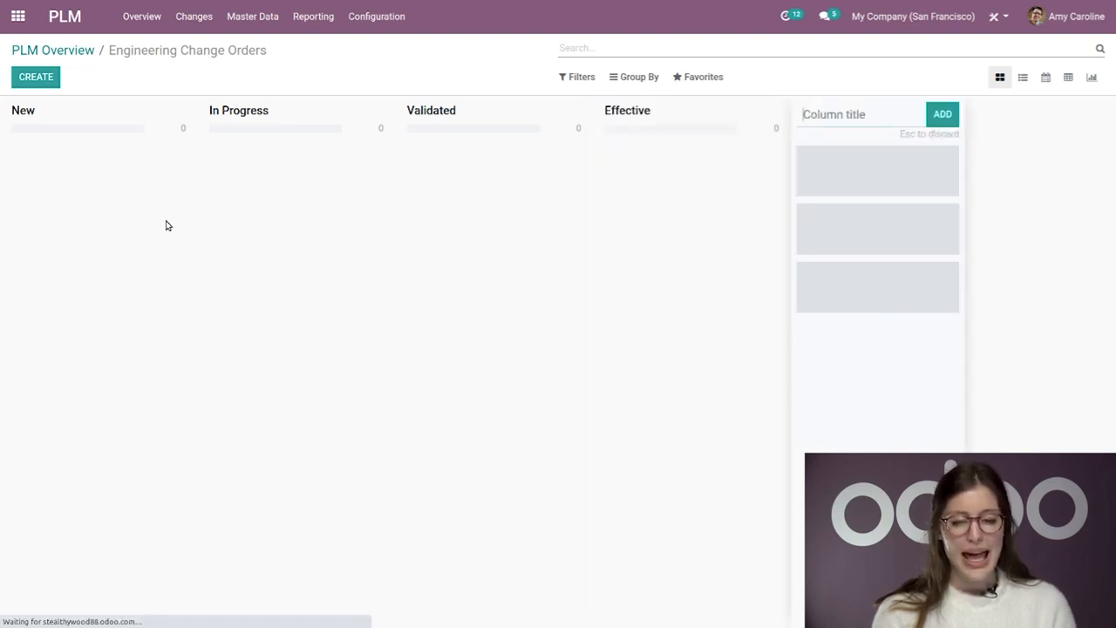
{"action": "type", "text": "Refused"}
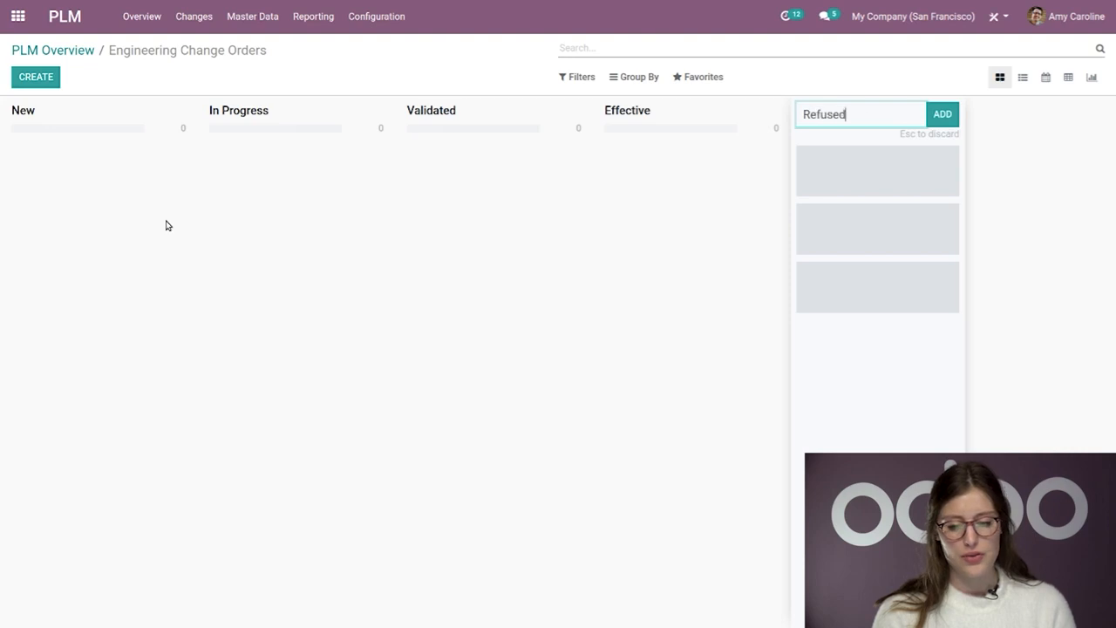
{"action": "key", "text": "Return"}
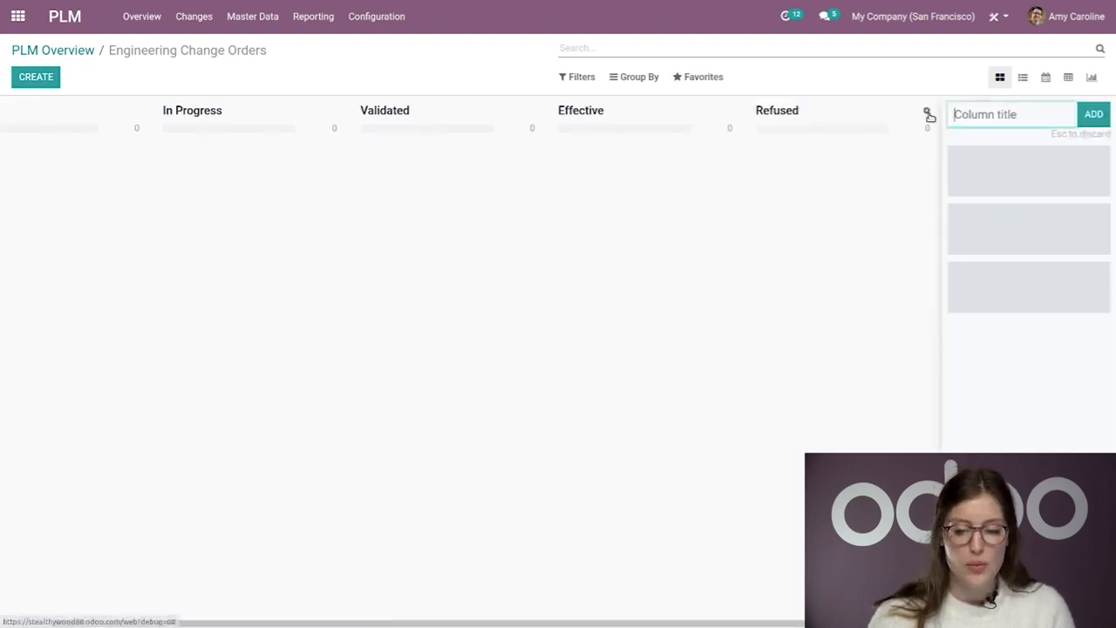
Set the Refused stage to be folded in kanban view and save it.
{"action": "left_click", "coordinate": [929, 111]}
{"action": "left_click", "coordinate": [1022, 158]}
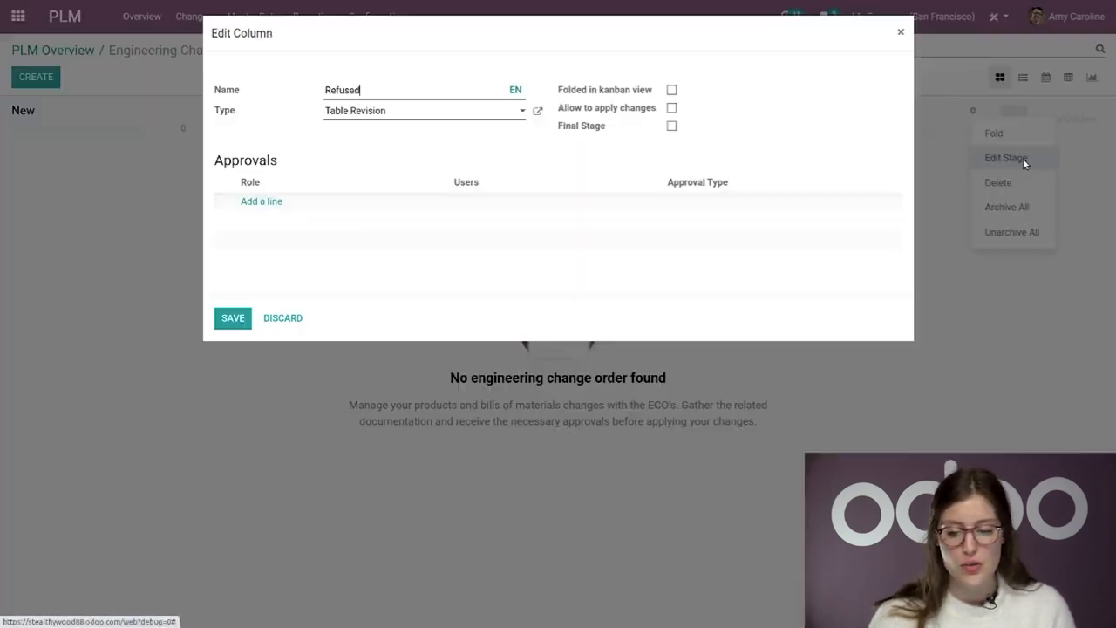
{"action": "left_click", "coordinate": [672, 90]}
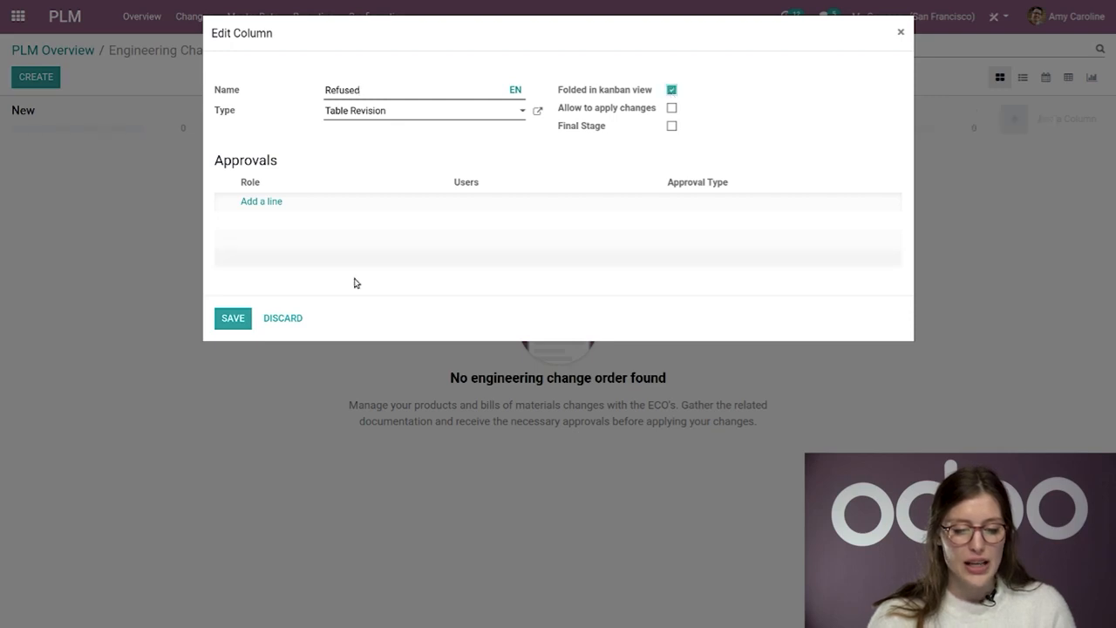
{"action": "left_click", "coordinate": [233, 317]}
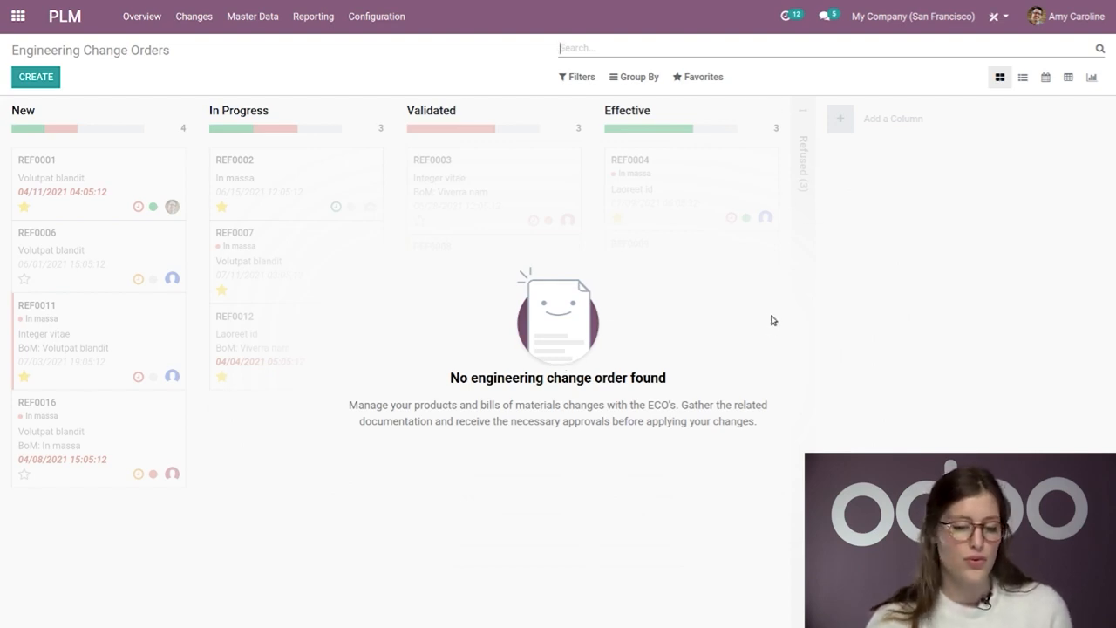
Configure the Effective stage to allow applying changes and mark it as a final stage, saving the settings.
{"action": "left_click", "coordinate": [775, 112]}
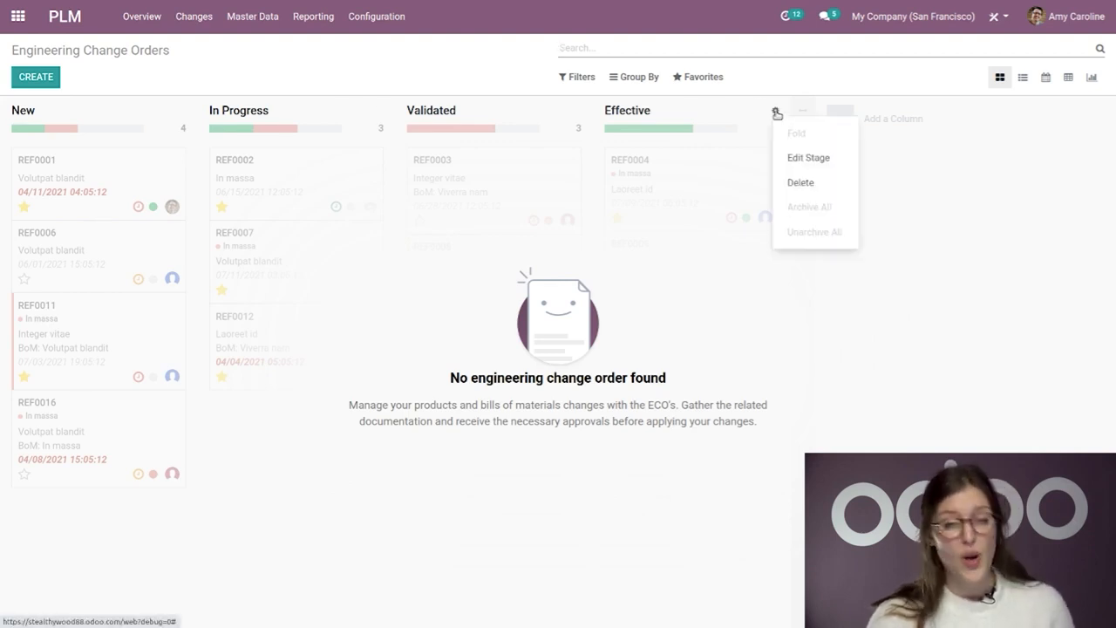
{"action": "left_click", "coordinate": [809, 158]}
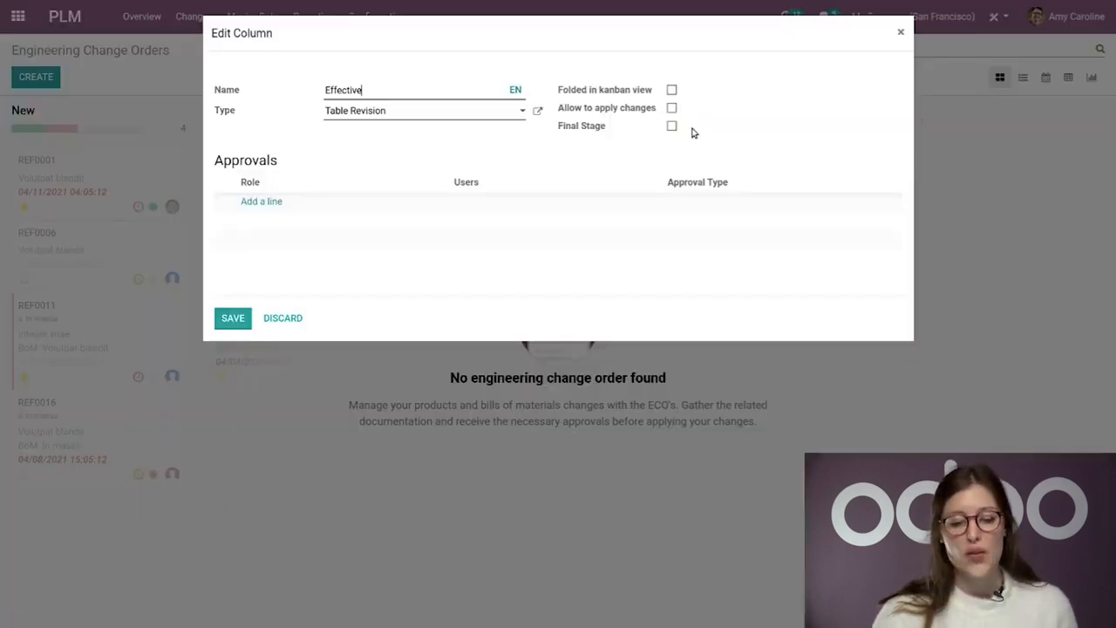
{"action": "left_click", "coordinate": [671, 108]}
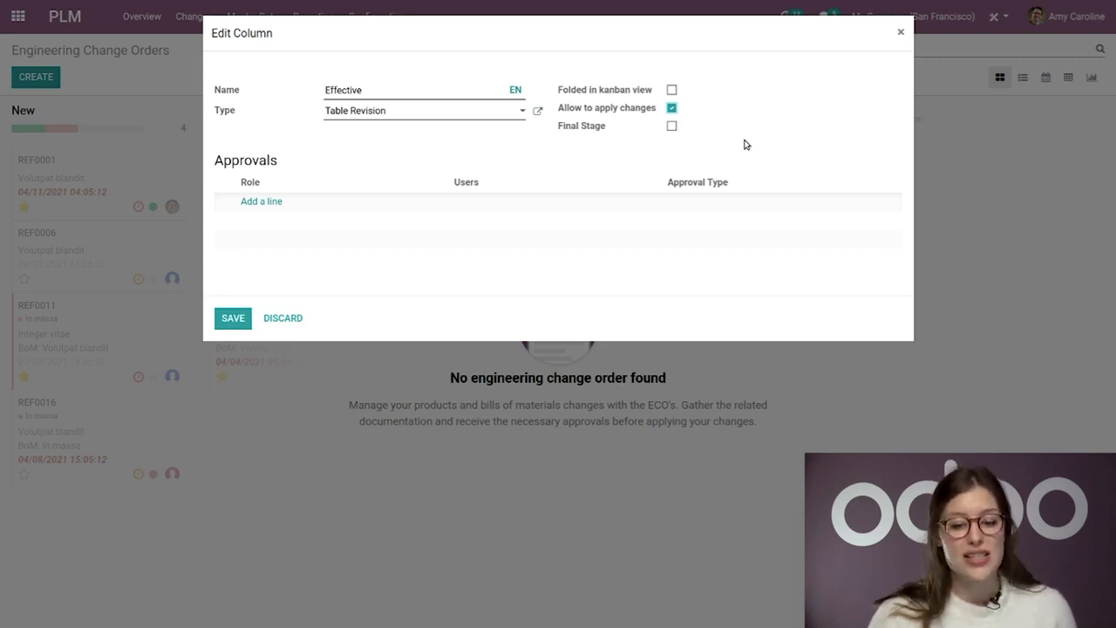
{"action": "left_click", "coordinate": [671, 126]}
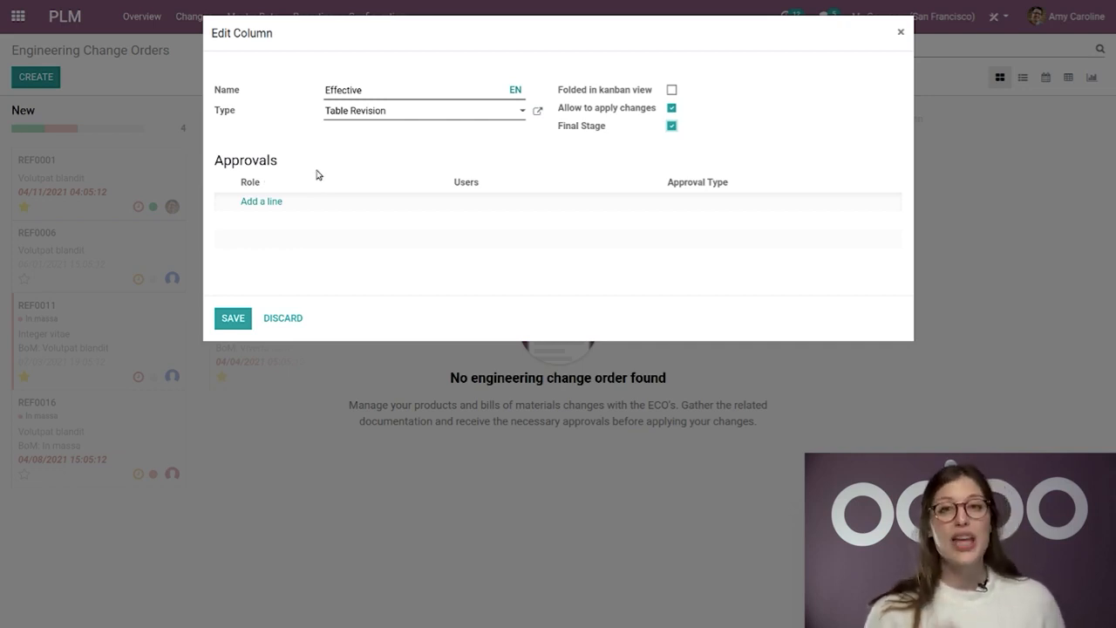
{"action": "left_click", "coordinate": [234, 319]}
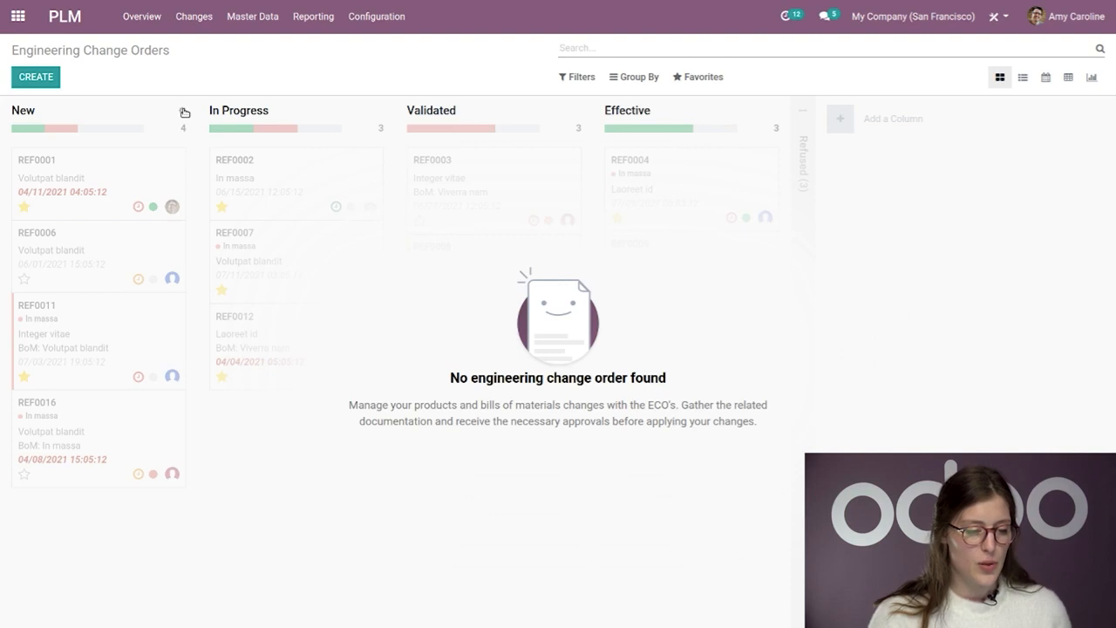
Add an "Acknowledge Demand" approval to the New stage, with the logged-in user as approver and approval type Comments only.
{"action": "left_click", "coordinate": [184, 112]}
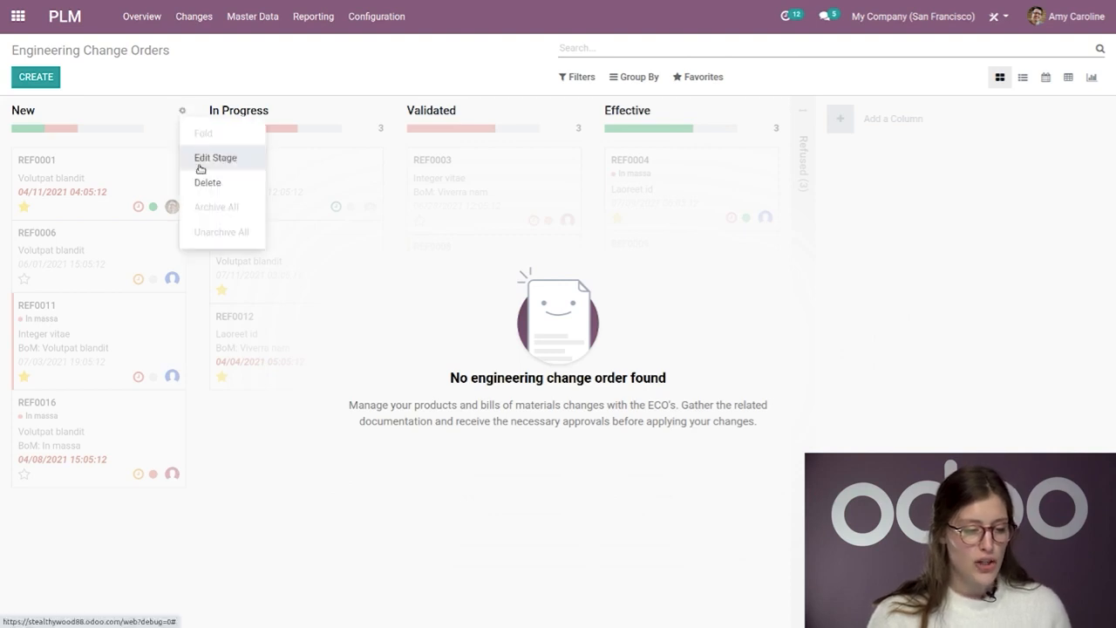
{"action": "left_click", "coordinate": [199, 163]}
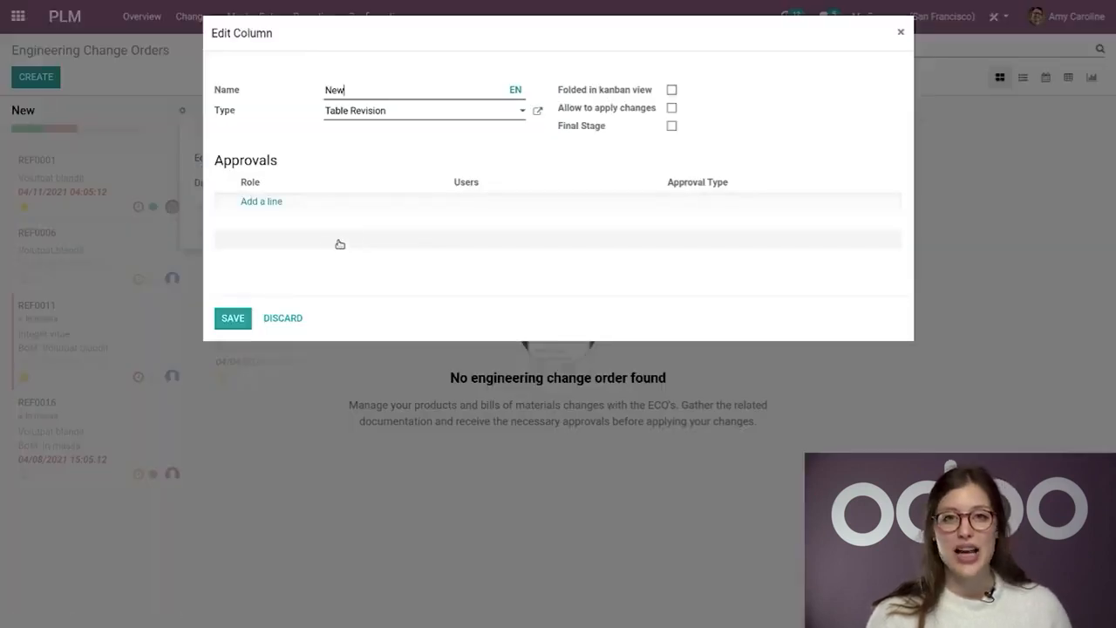
{"action": "left_click", "coordinate": [262, 202]}
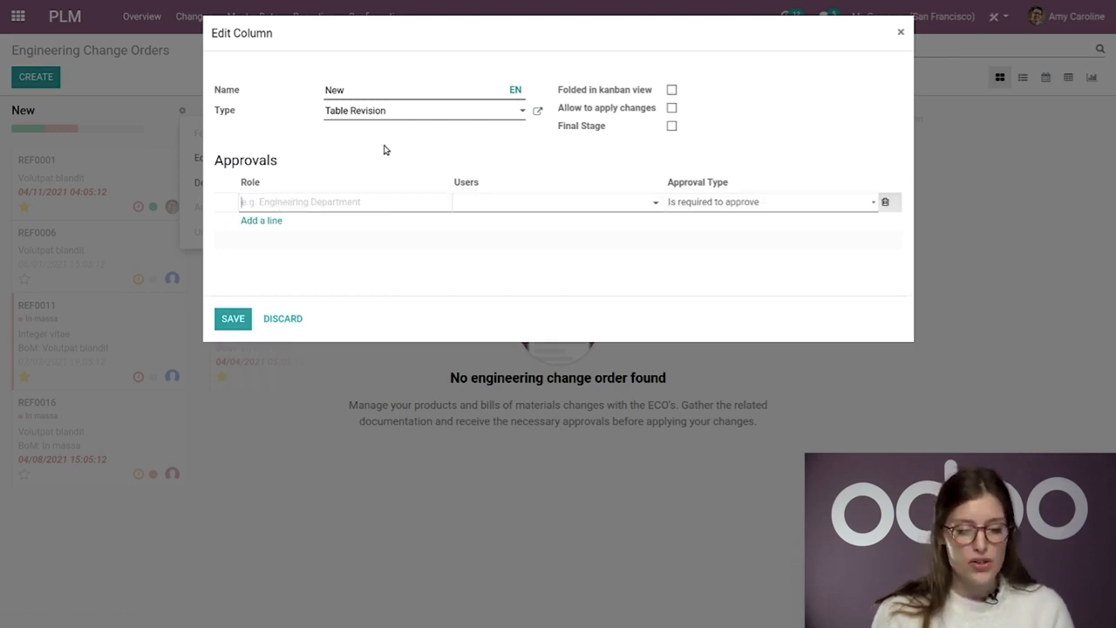
{"action": "type", "text": "Acknowledge Demand"}
{"action": "left_click", "coordinate": [570, 207]}
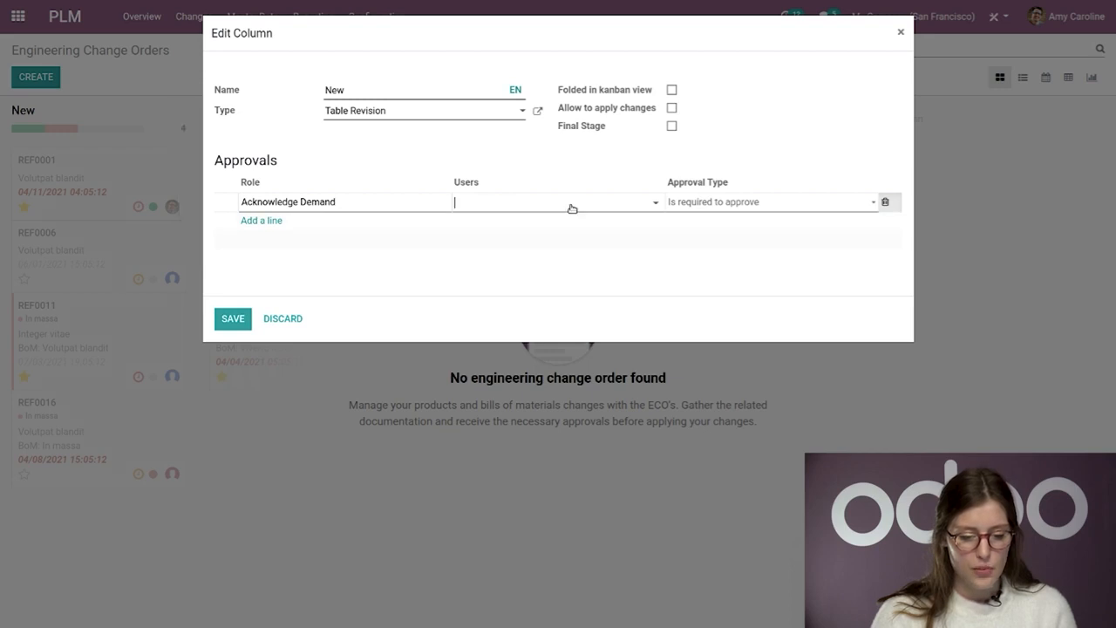
{"action": "left_click", "coordinate": [553, 221]}
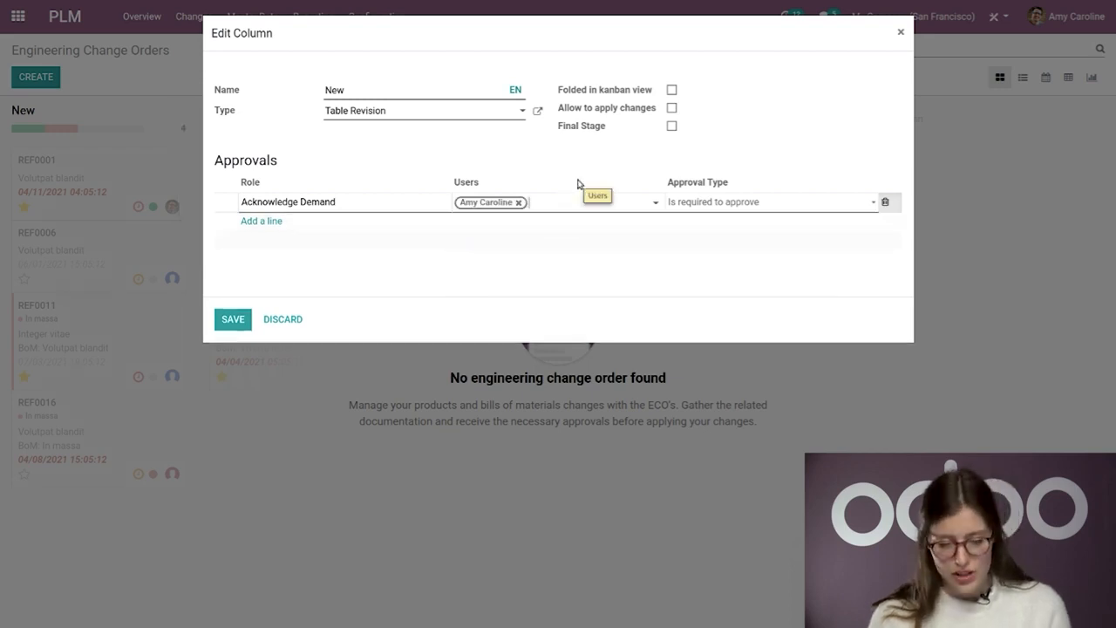
{"action": "left_click", "coordinate": [730, 208]}
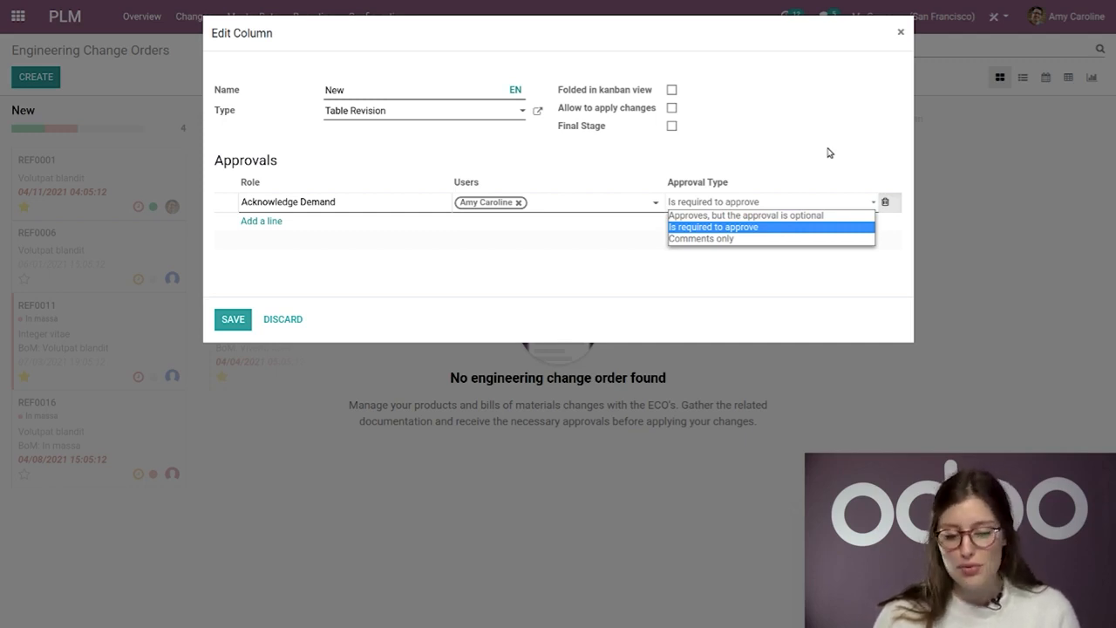
{"action": "left_click", "coordinate": [736, 240]}
{"action": "left_click", "coordinate": [229, 320]}
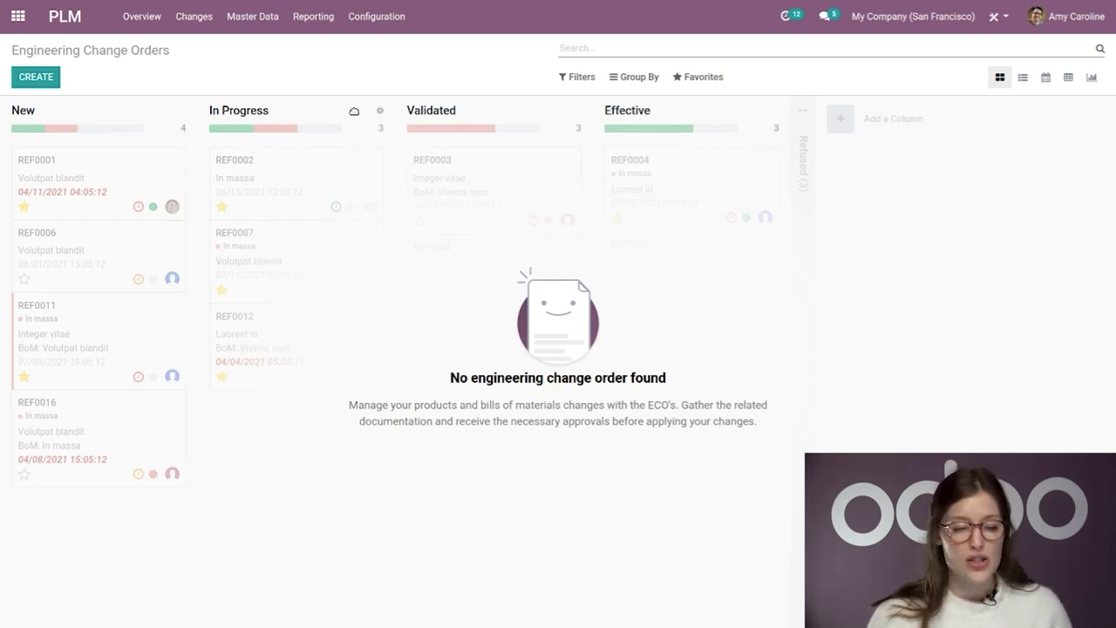
Add an "Approve" approval role to the In Progress stage with the logged-in user as approver, and save.
{"action": "left_click", "coordinate": [381, 112]}
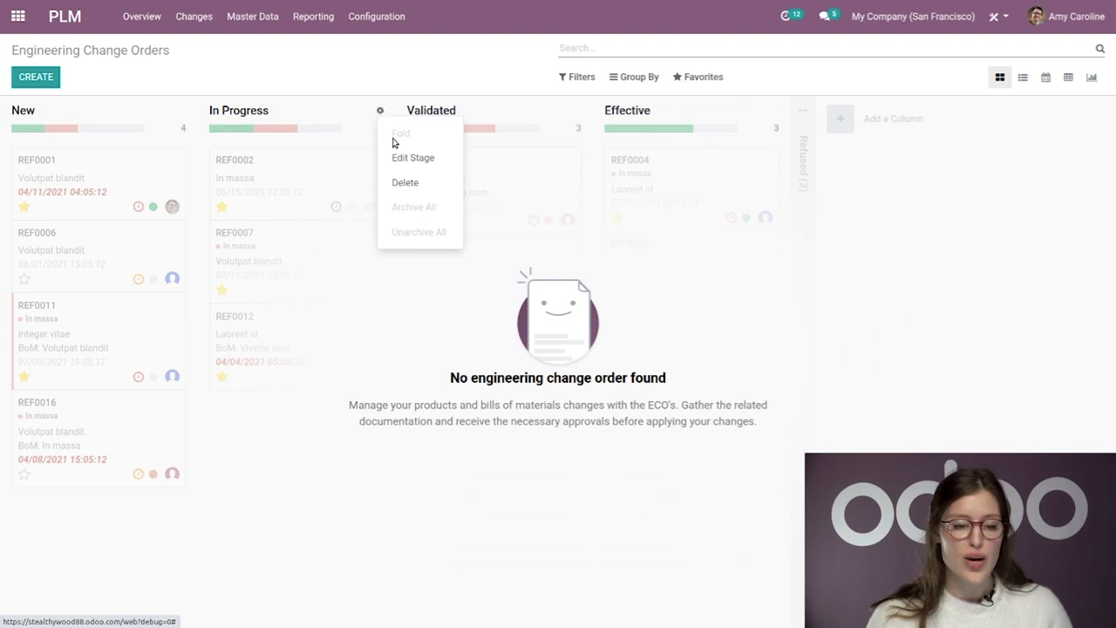
{"action": "left_click", "coordinate": [413, 160]}
{"action": "left_click", "coordinate": [280, 202]}
{"action": "type", "text": "Approve"}
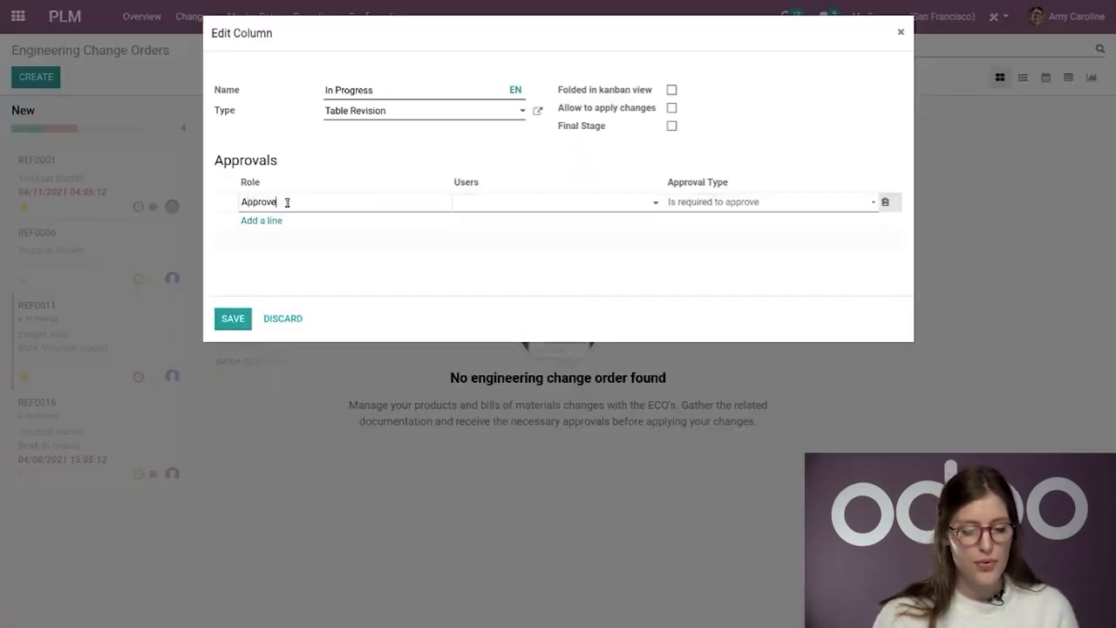
{"action": "left_click", "coordinate": [549, 209]}
{"action": "left_click", "coordinate": [538, 219]}
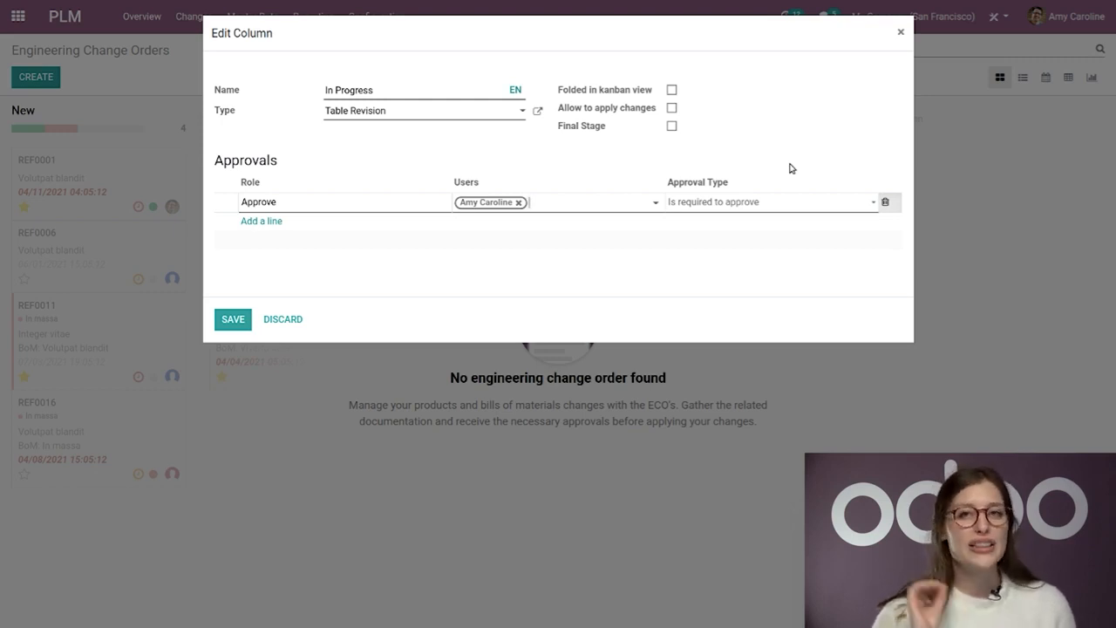
{"action": "left_click", "coordinate": [248, 317]}
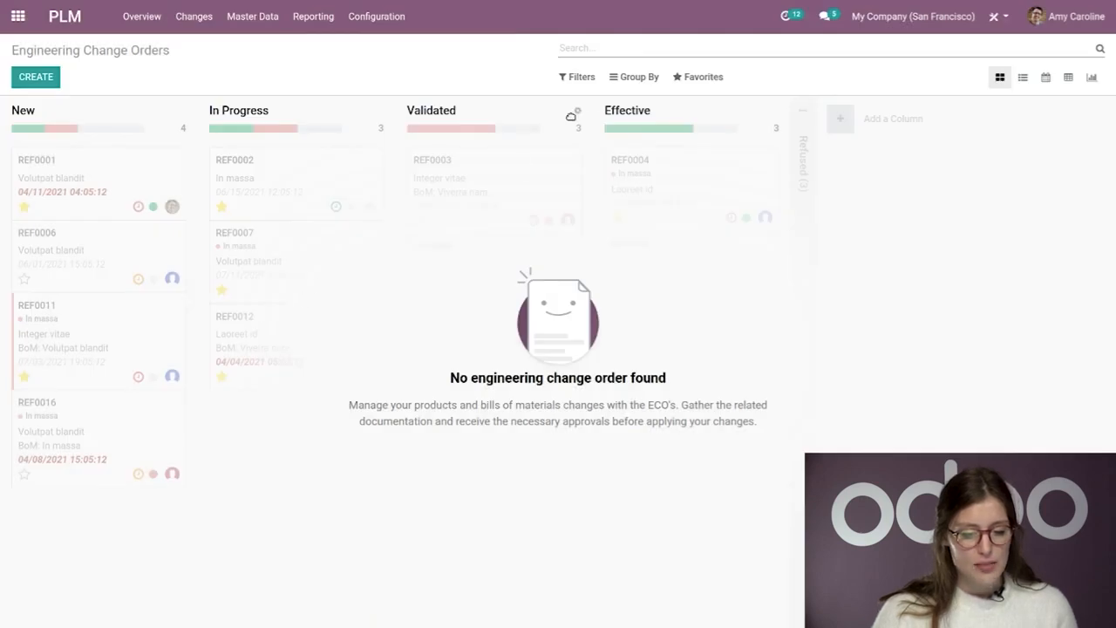
Allow applying changes in the Validated stage and add a "Final Approval" role with the logged-in user as approver.
{"action": "left_click", "coordinate": [580, 114]}
{"action": "left_click", "coordinate": [615, 160]}
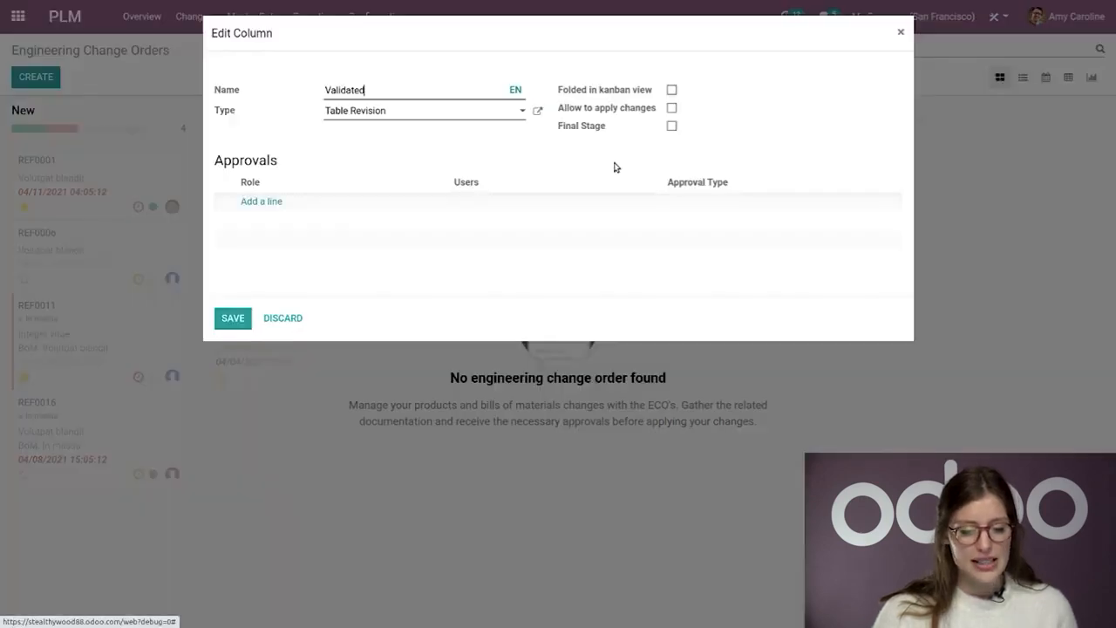
{"action": "left_click", "coordinate": [672, 109]}
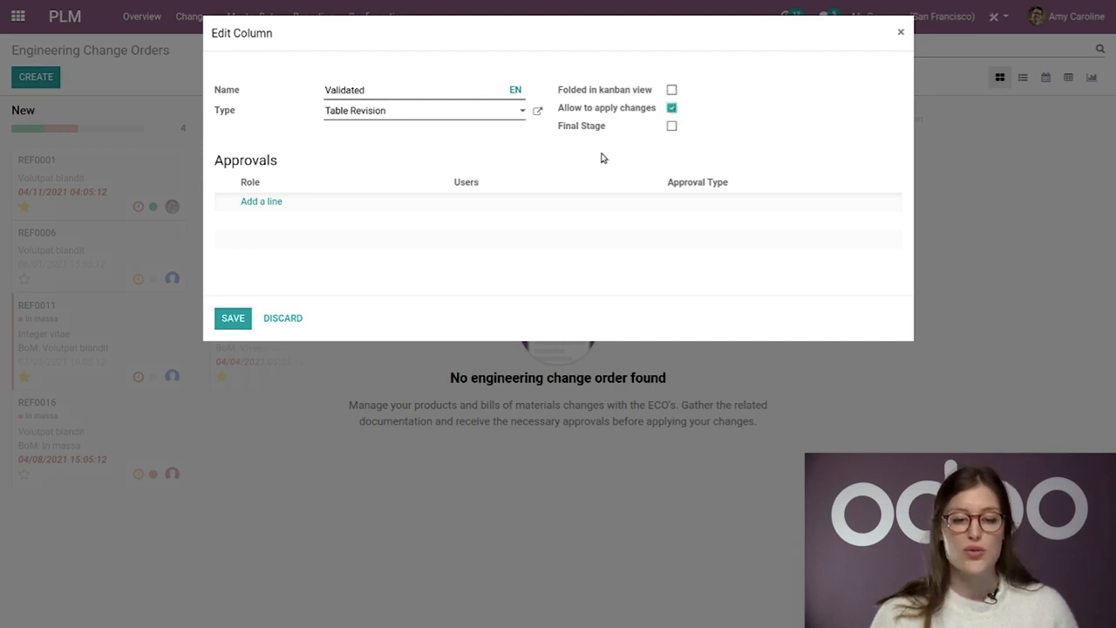
{"action": "left_click", "coordinate": [265, 201]}
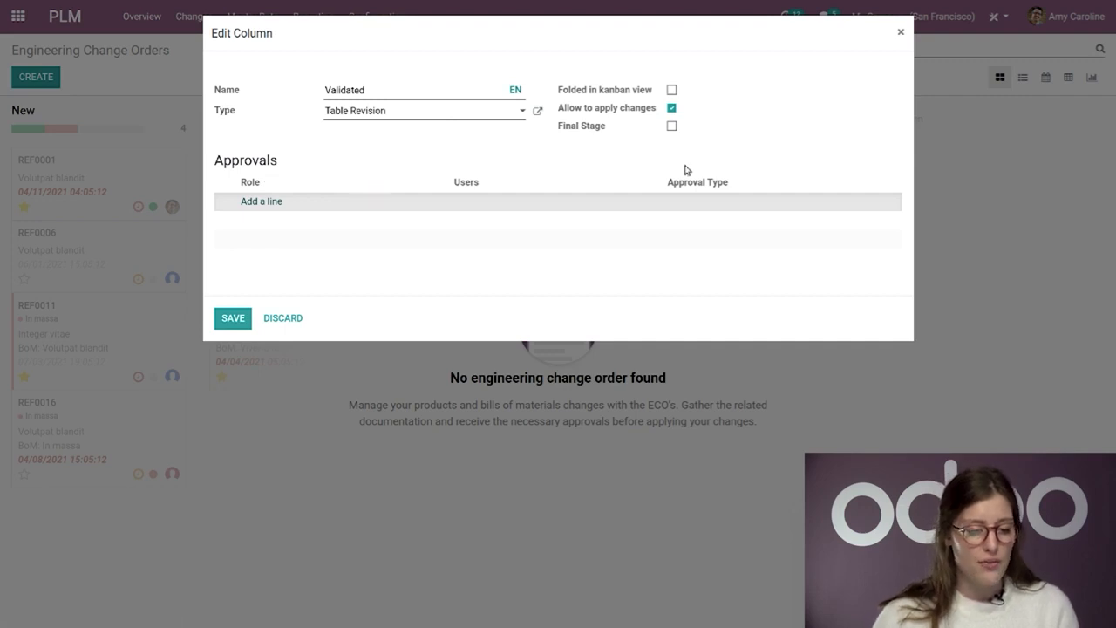
{"action": "type", "text": "Final Approval"}
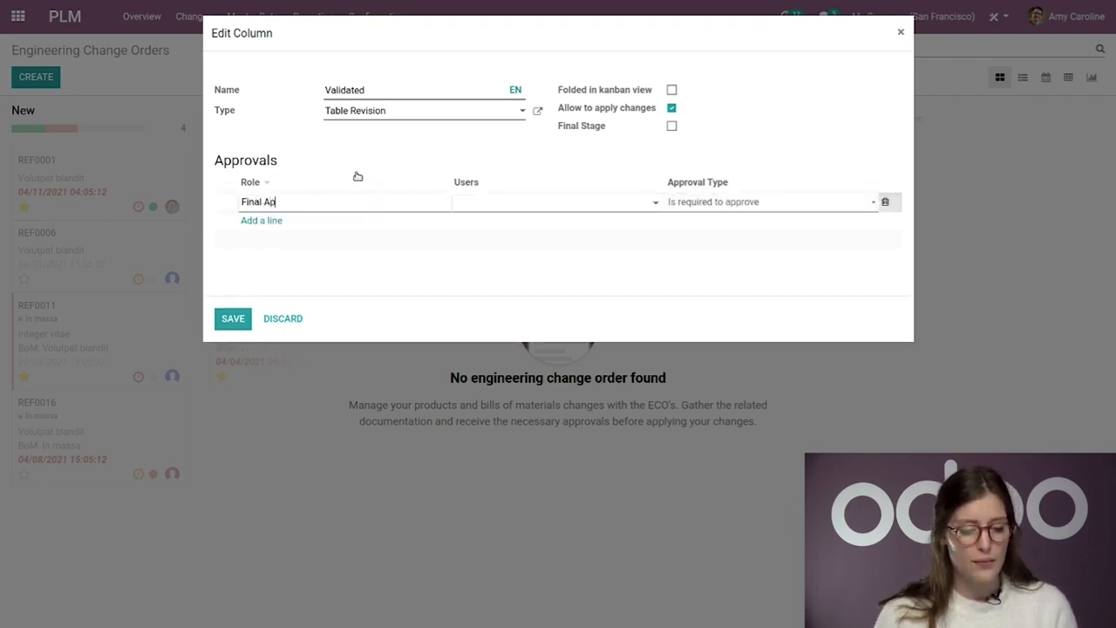
{"action": "left_click", "coordinate": [542, 203]}
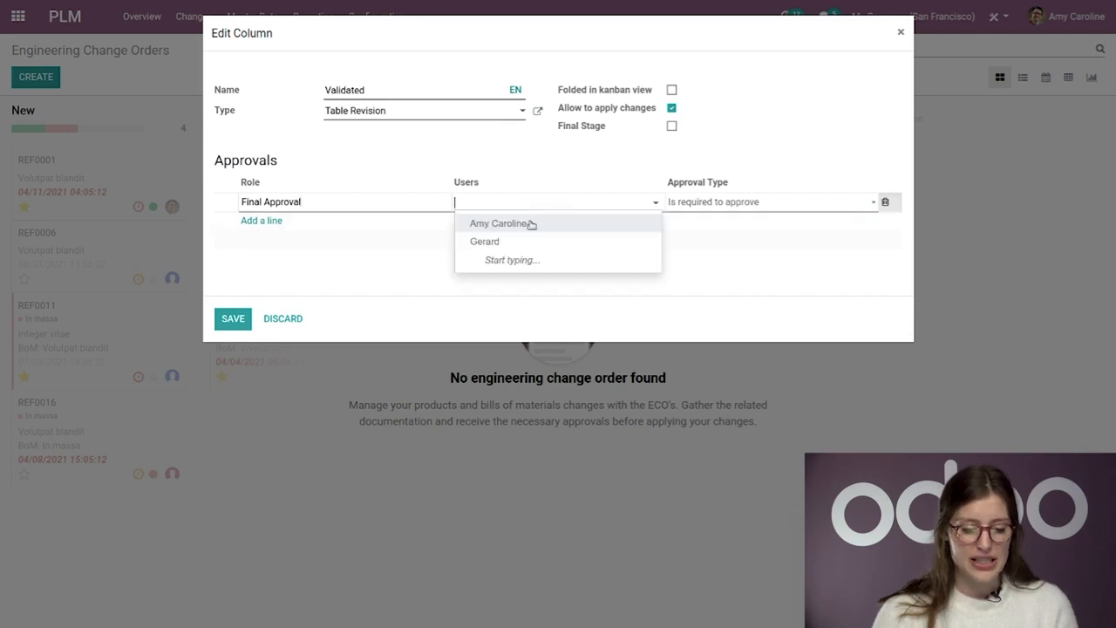
{"action": "left_click", "coordinate": [528, 221]}
{"action": "left_click", "coordinate": [232, 319]}
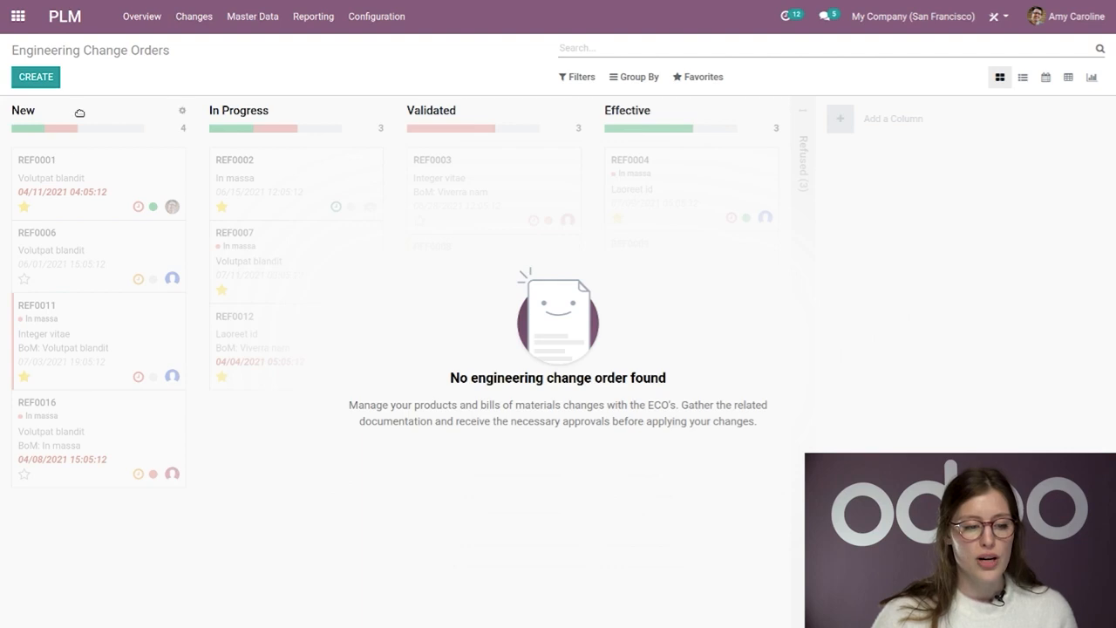
Create a change order titled "Replace Table Legs" that applies to the bill of materials of product [FURN_9666] Table.
{"action": "left_click", "coordinate": [36, 76]}
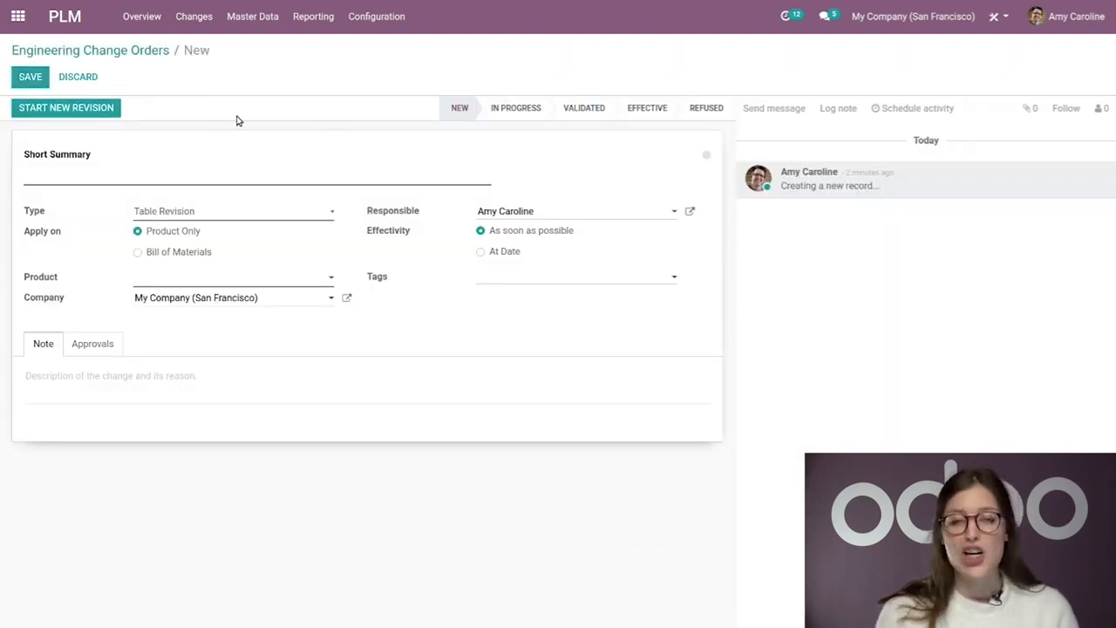
{"action": "type", "text": "Replace Table Legs"}
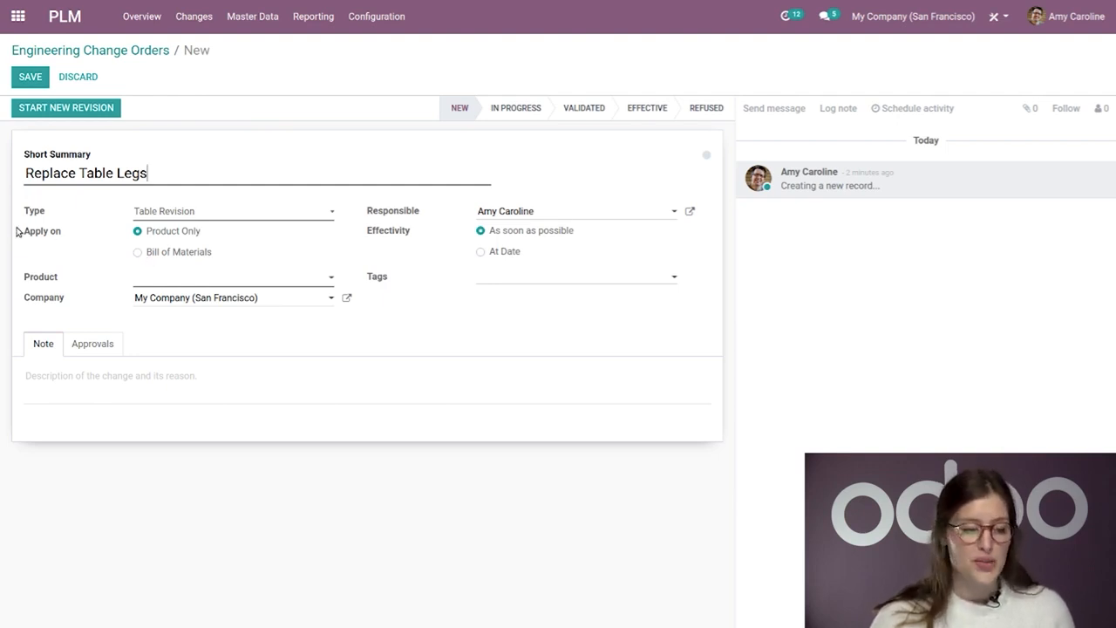
{"action": "left_click", "coordinate": [138, 254]}
{"action": "left_click", "coordinate": [277, 288]}
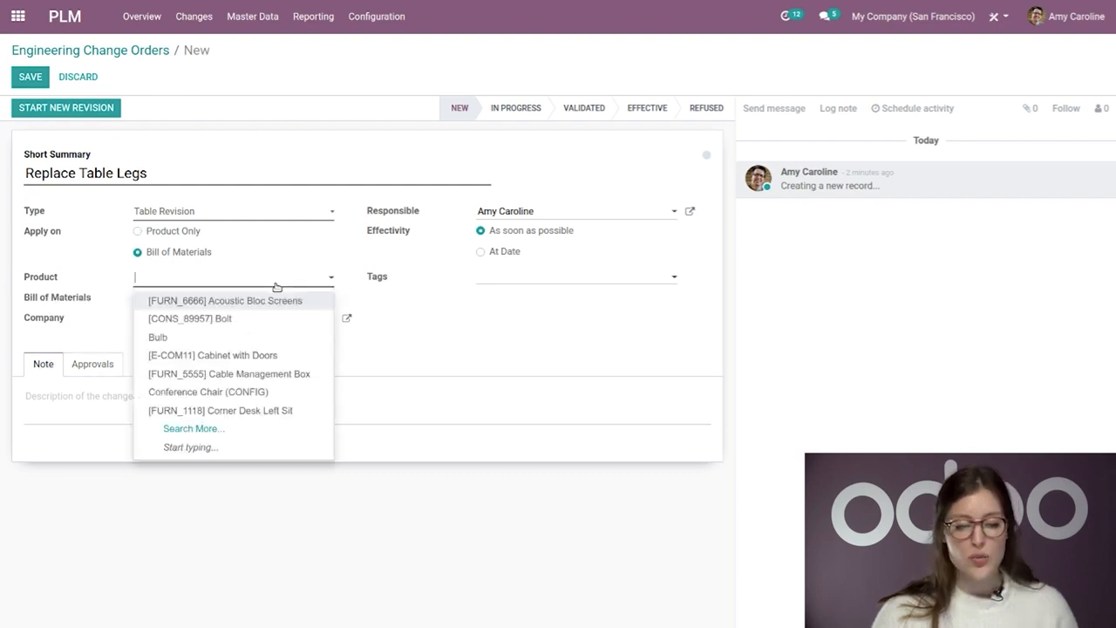
{"action": "type", "text": "table"}
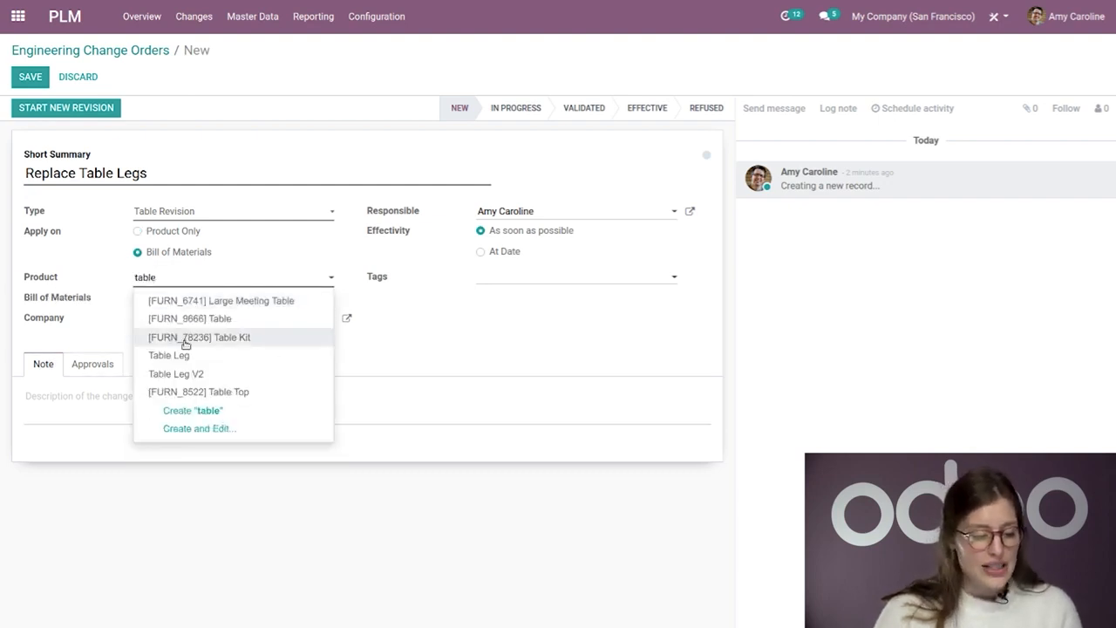
{"action": "left_click", "coordinate": [234, 318]}
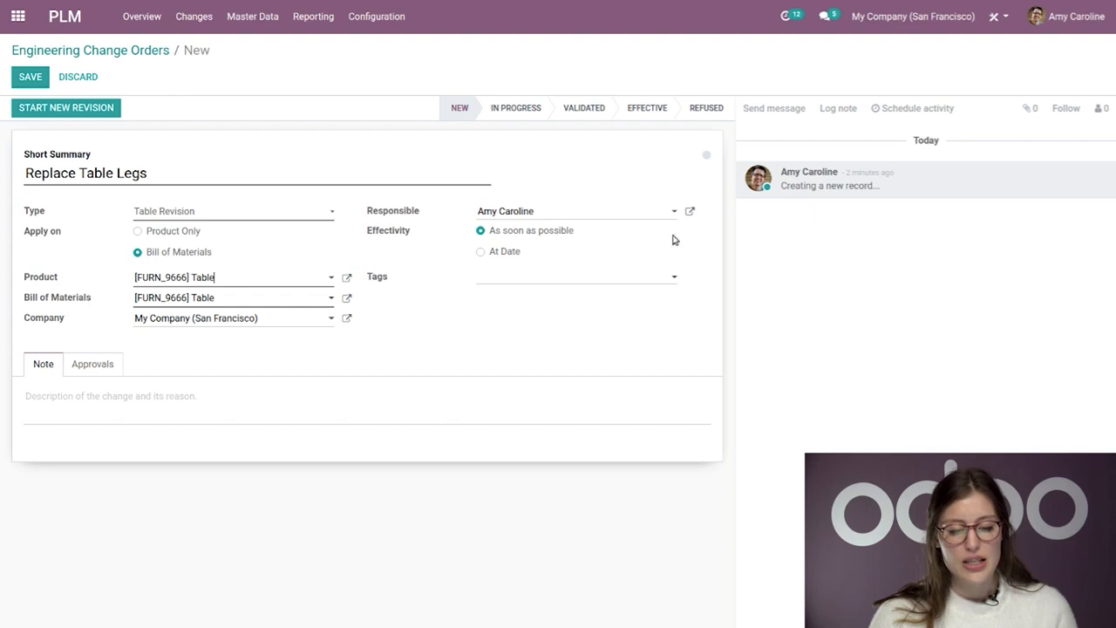
{"action": "left_click", "coordinate": [481, 253]}
{"action": "left_click", "coordinate": [526, 282]}
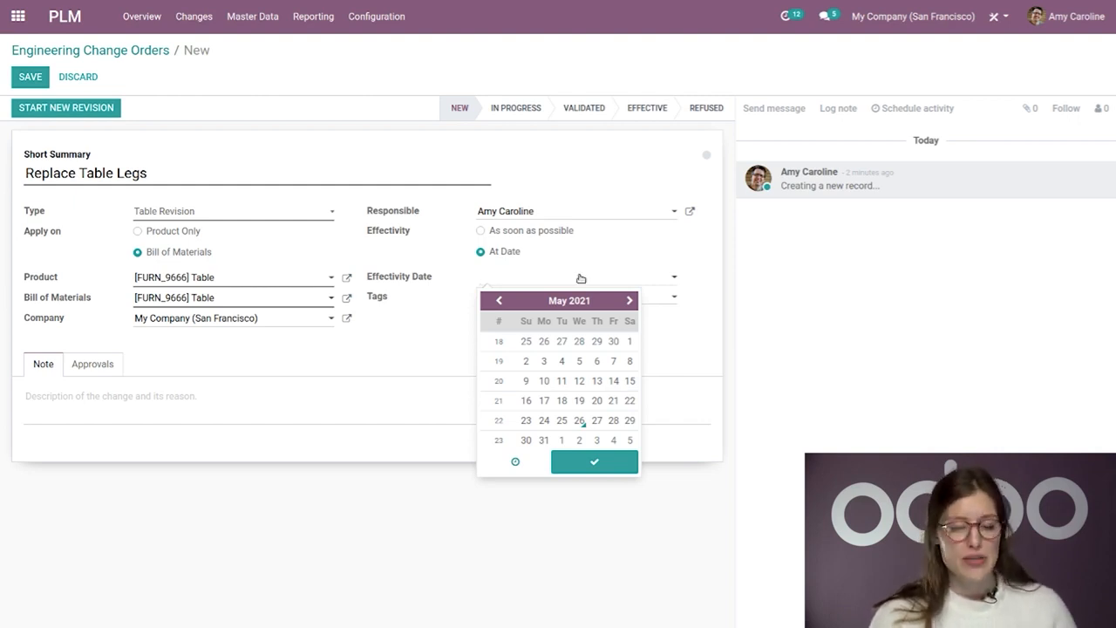
{"action": "left_click", "coordinate": [482, 232]}
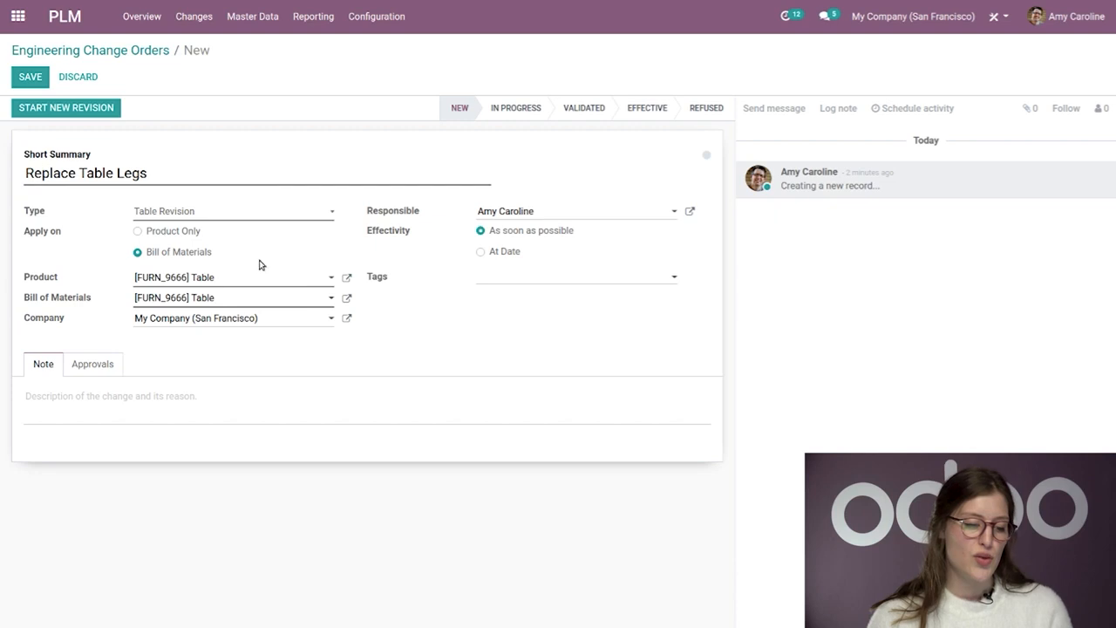
Save the Replace Table Legs change order and start a new revision for it.
{"action": "left_click", "coordinate": [79, 404]}
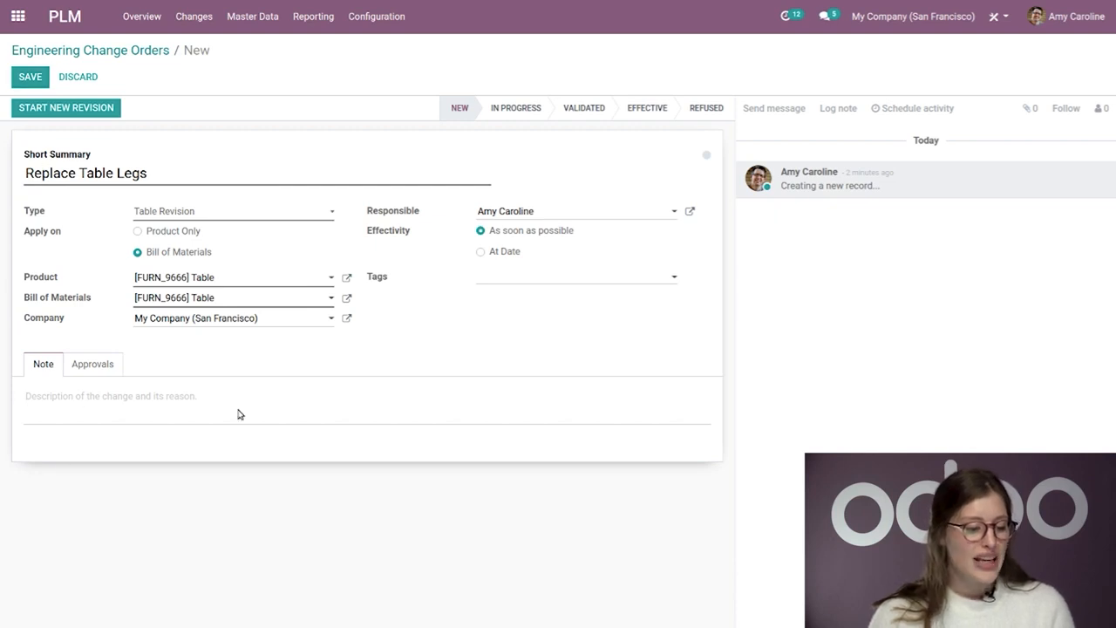
{"action": "left_click", "coordinate": [96, 364]}
{"action": "left_click", "coordinate": [42, 365]}
{"action": "left_click", "coordinate": [30, 77]}
{"action": "left_click", "coordinate": [112, 107]}
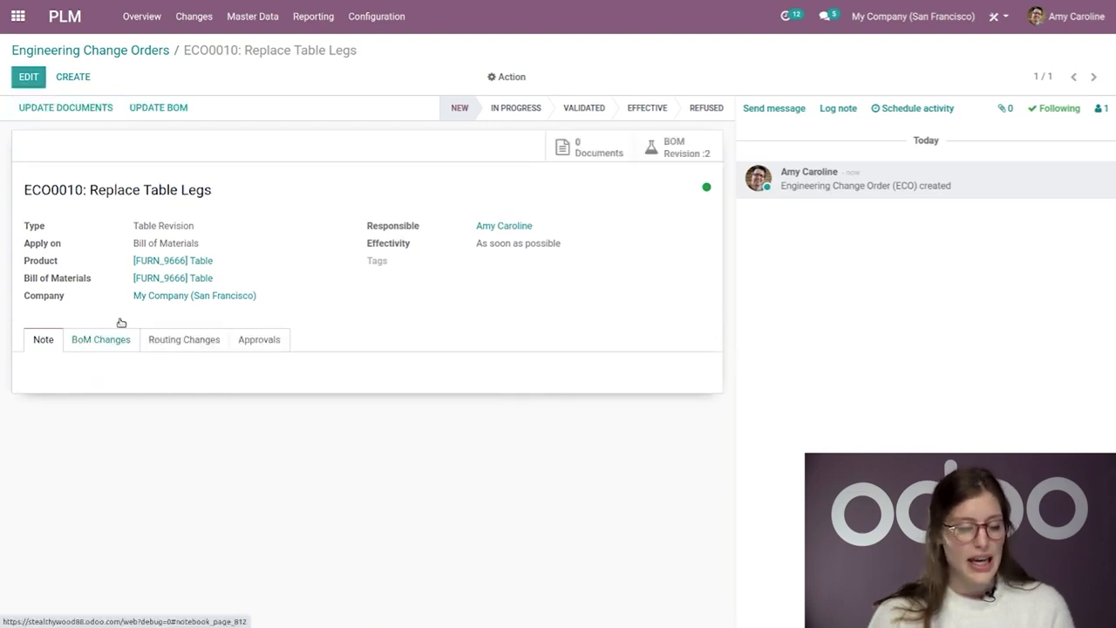
Log the internal note "Looks good!" on the change order after checking its changes and approvals, and move it to In Progress.
{"action": "left_click", "coordinate": [110, 351]}
{"action": "left_click", "coordinate": [167, 347]}
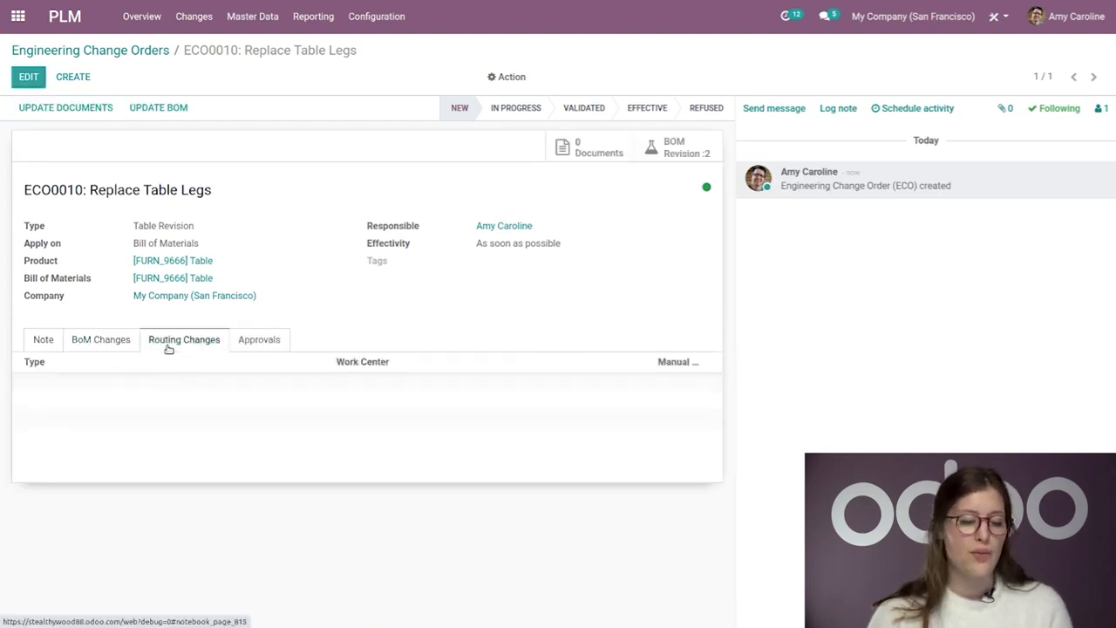
{"action": "left_click", "coordinate": [117, 344]}
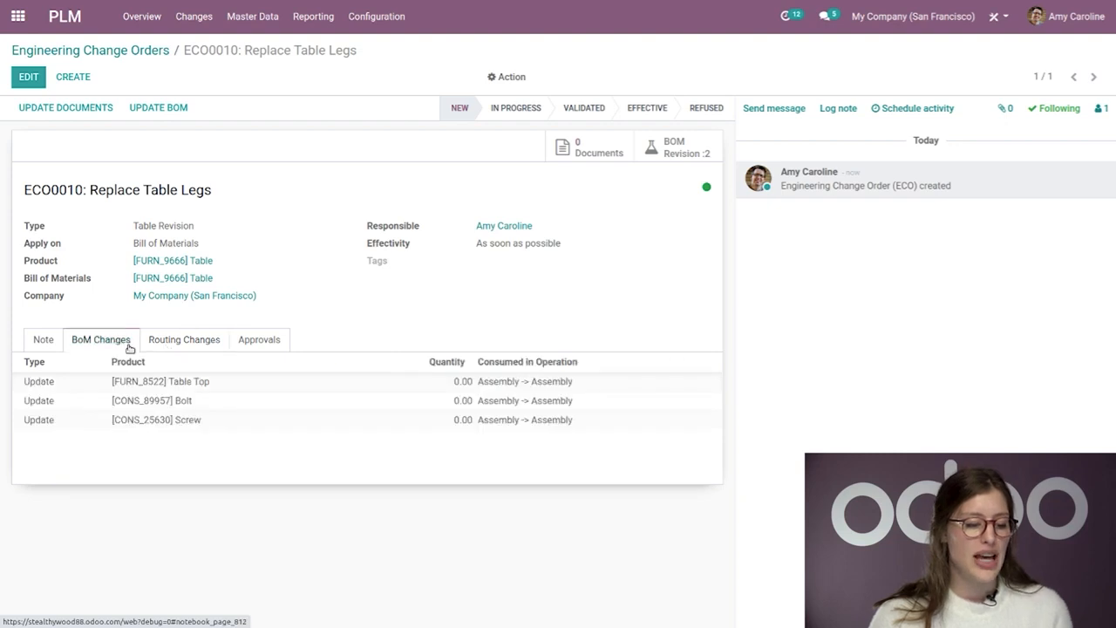
{"action": "left_click", "coordinate": [178, 350]}
{"action": "left_click", "coordinate": [287, 341]}
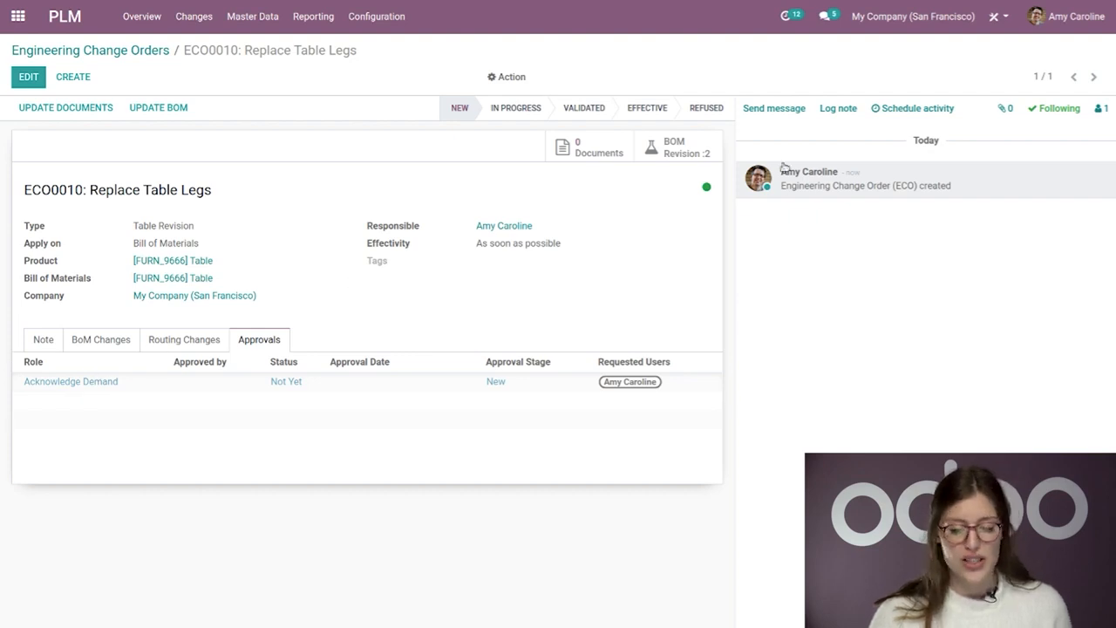
{"action": "left_click", "coordinate": [844, 113]}
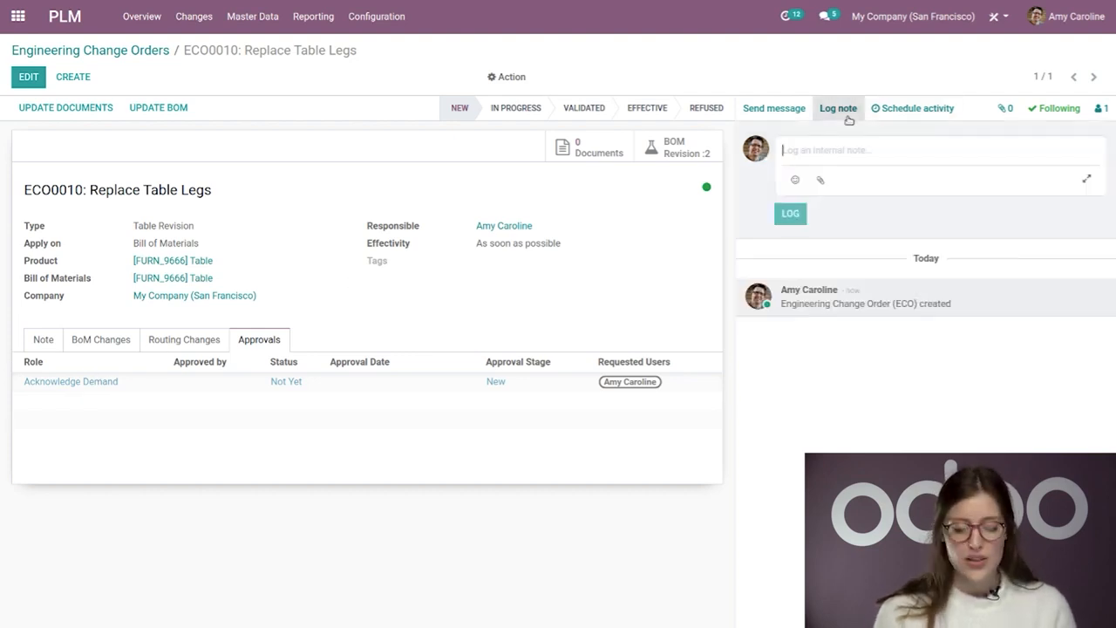
{"action": "type", "text": "Looks good!"}
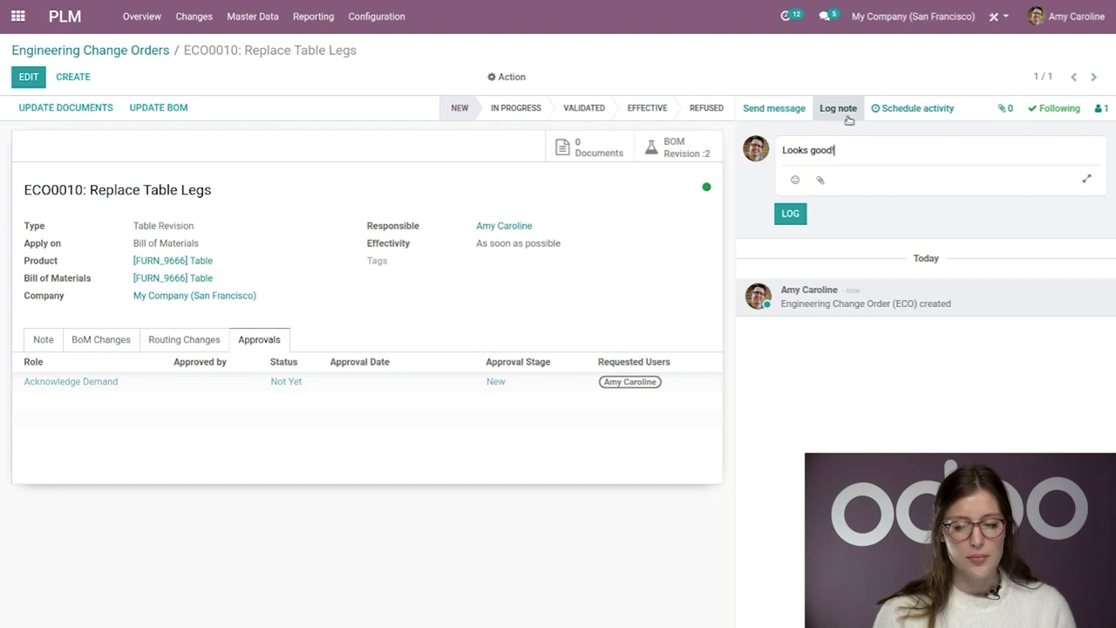
{"action": "left_click", "coordinate": [790, 214]}
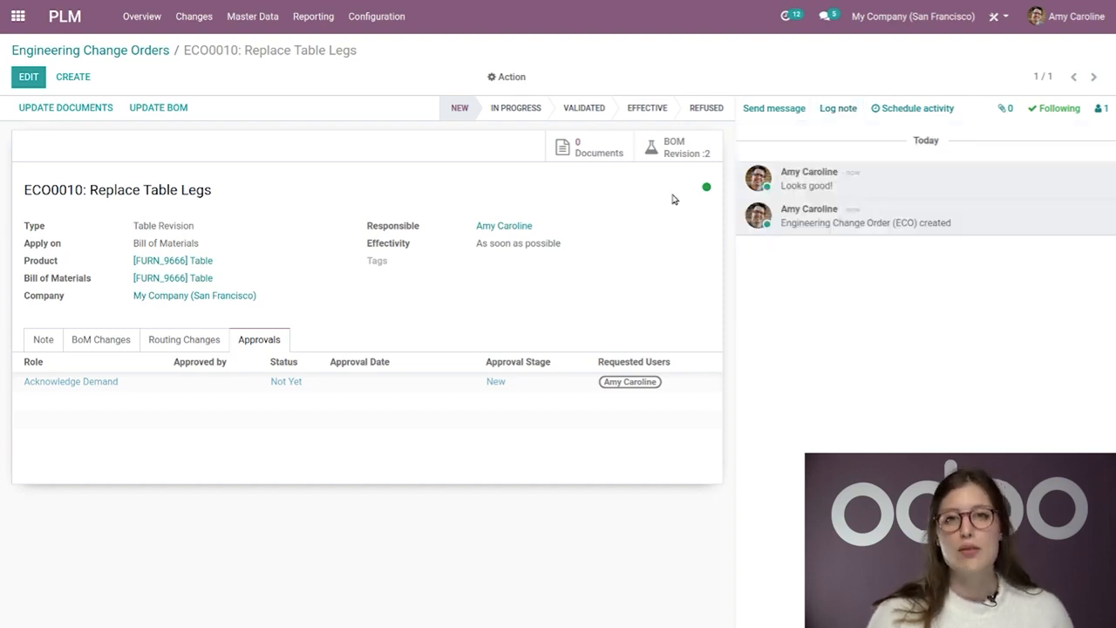
{"action": "left_click", "coordinate": [515, 108]}
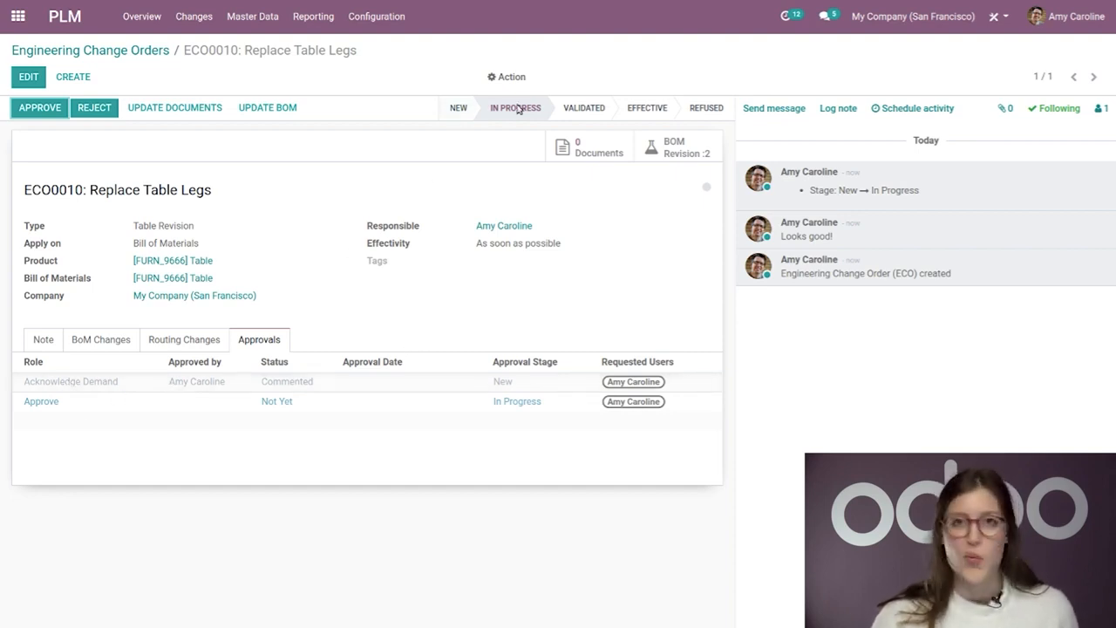
Approve the change order in the In Progress stage and advance it to Validated.
{"action": "left_click", "coordinate": [584, 108]}
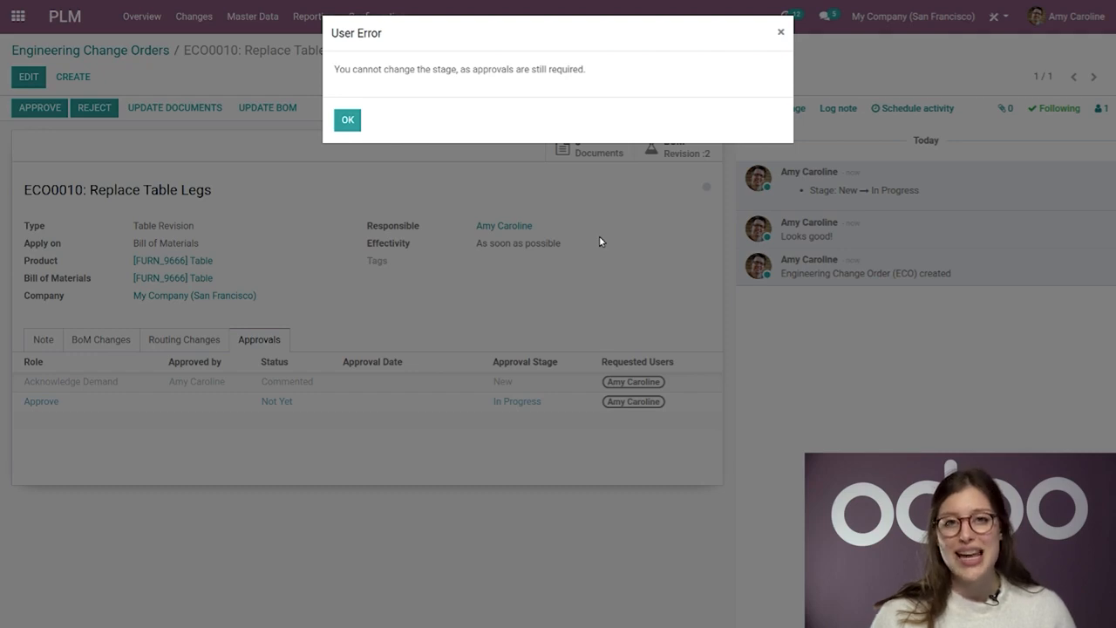
{"action": "left_click", "coordinate": [347, 120]}
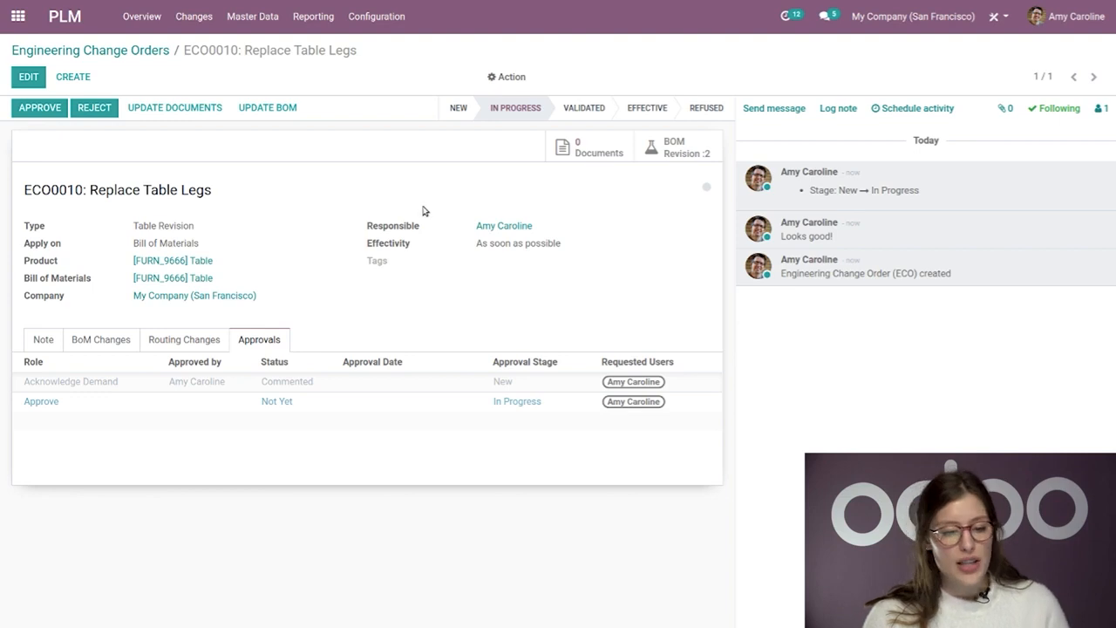
{"action": "left_click", "coordinate": [46, 111]}
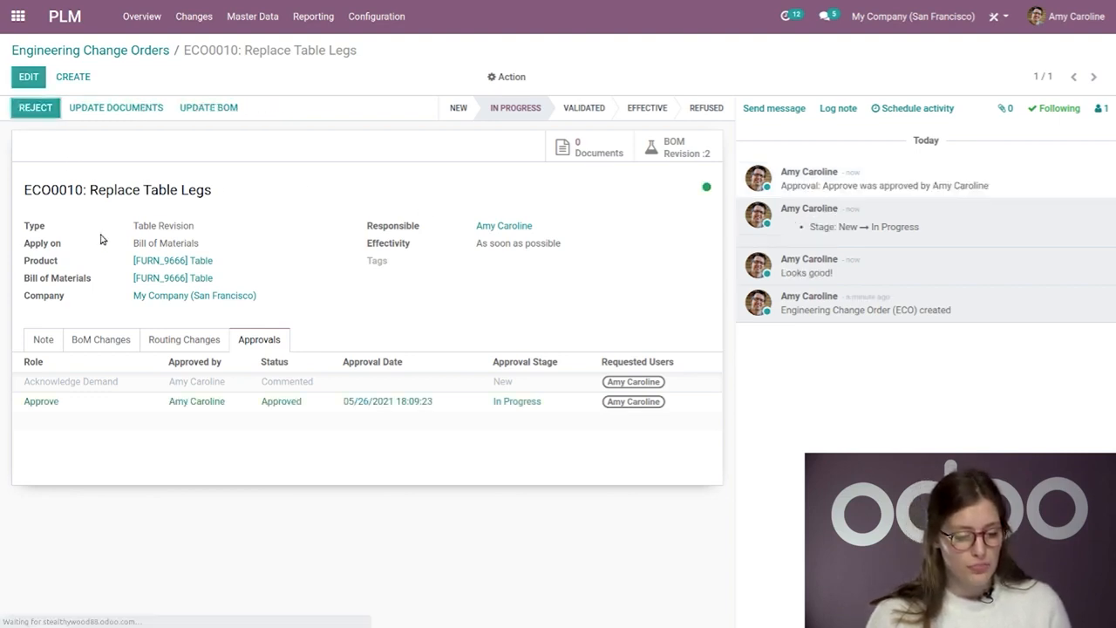
{"action": "left_click", "coordinate": [593, 107]}
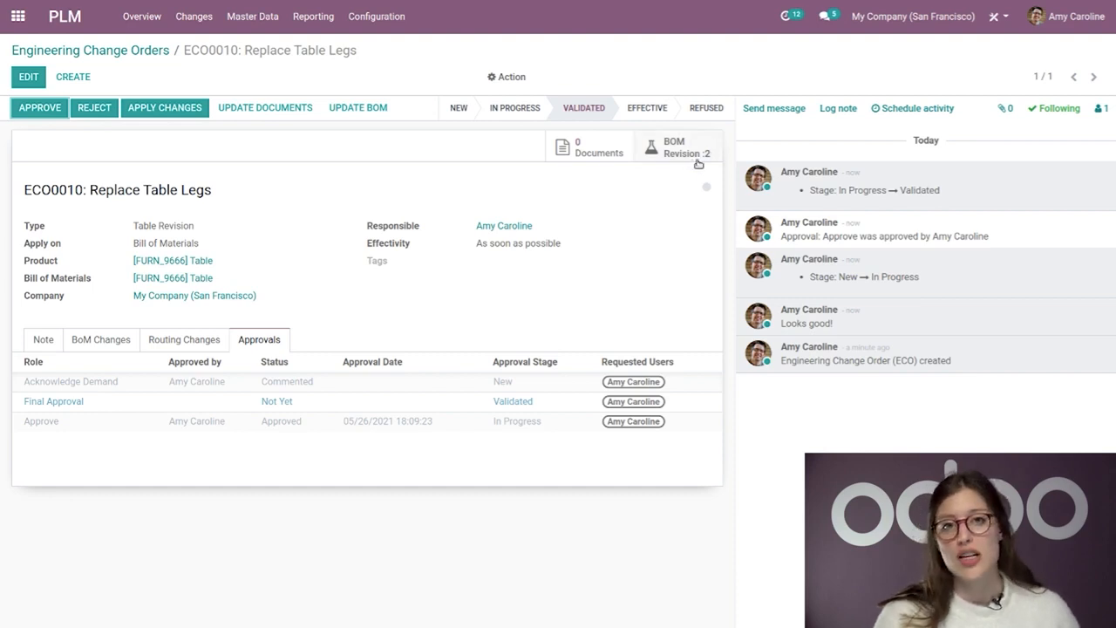
Open the change order's revised bill of materials and examine its version, operations and components.
{"action": "left_click", "coordinate": [353, 110]}
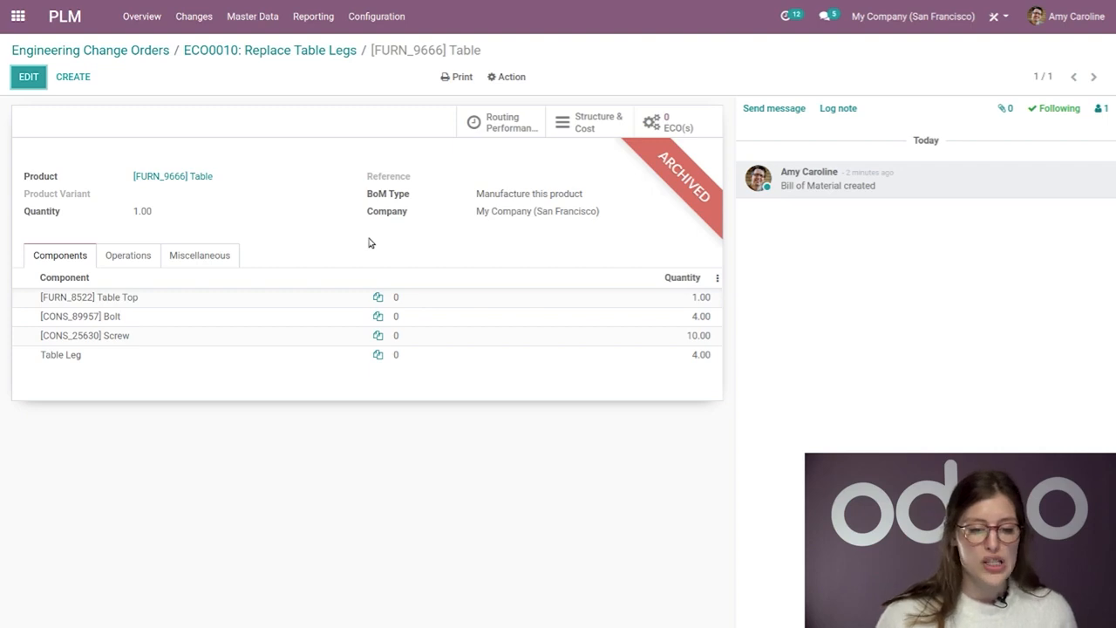
{"action": "left_click", "coordinate": [205, 256]}
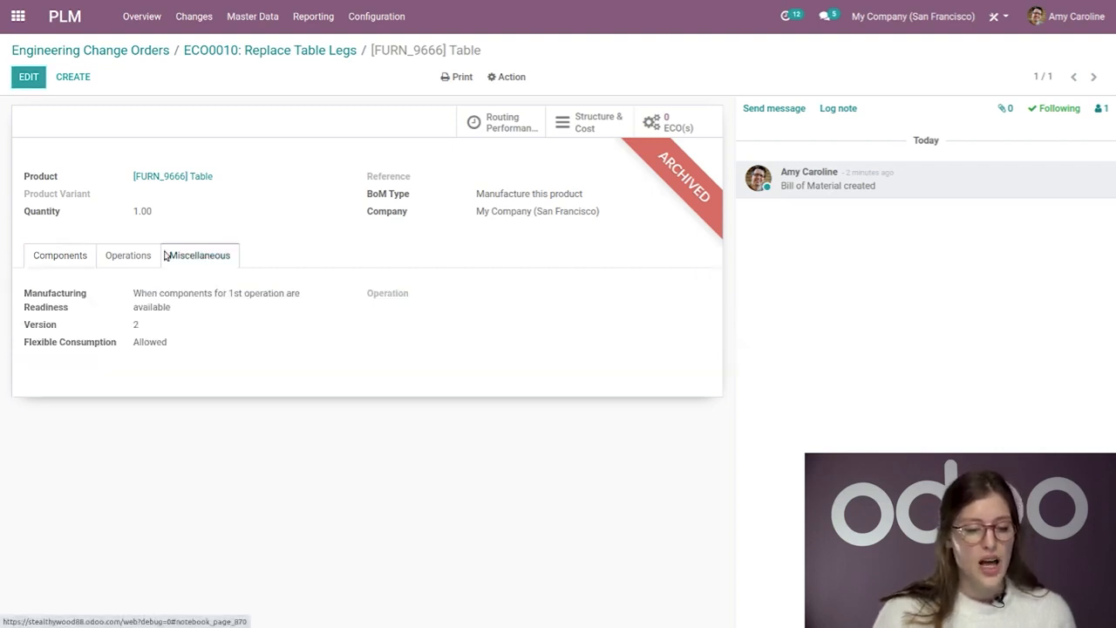
{"action": "left_click_drag", "start_coordinate": [155, 324], "coordinate": [136, 325]}
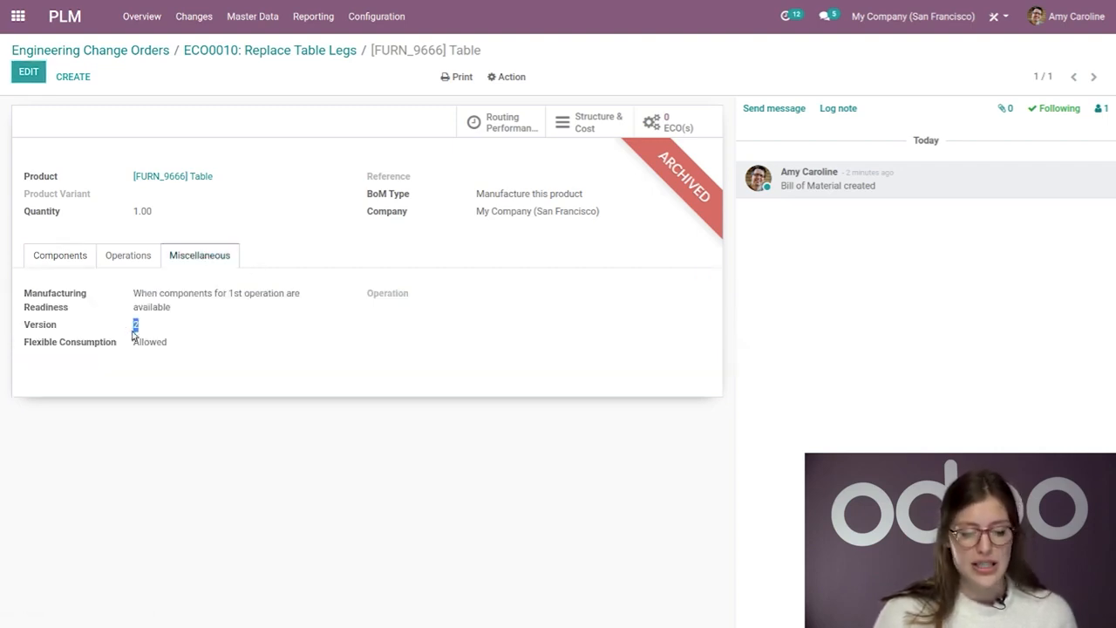
{"action": "mouse_move", "coordinate": [389, 303]}
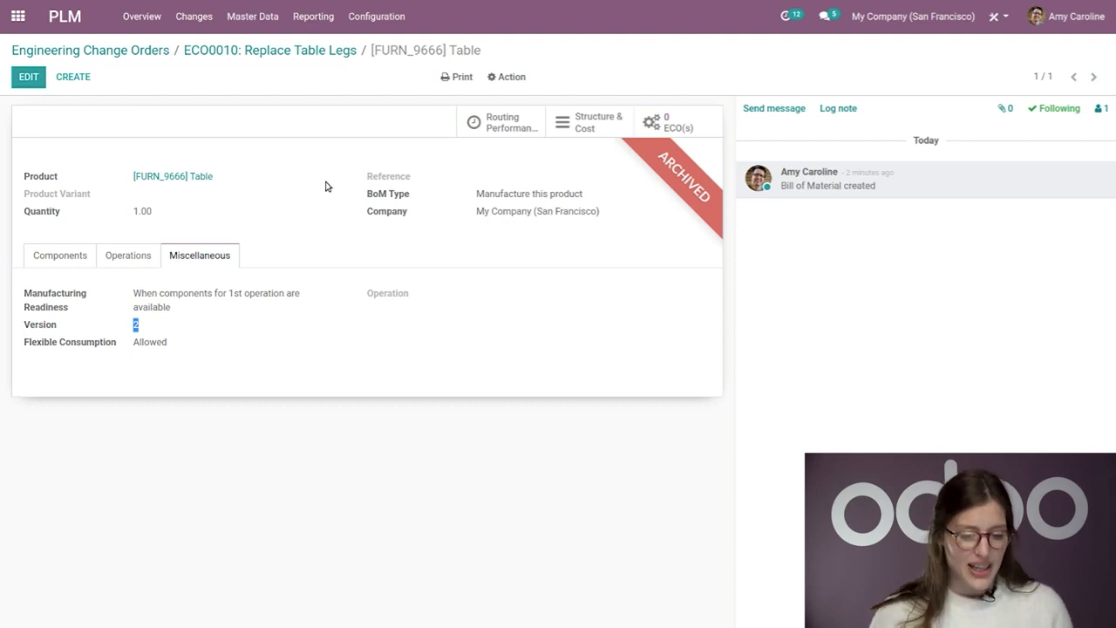
{"action": "left_click", "coordinate": [129, 268]}
{"action": "left_click", "coordinate": [45, 267]}
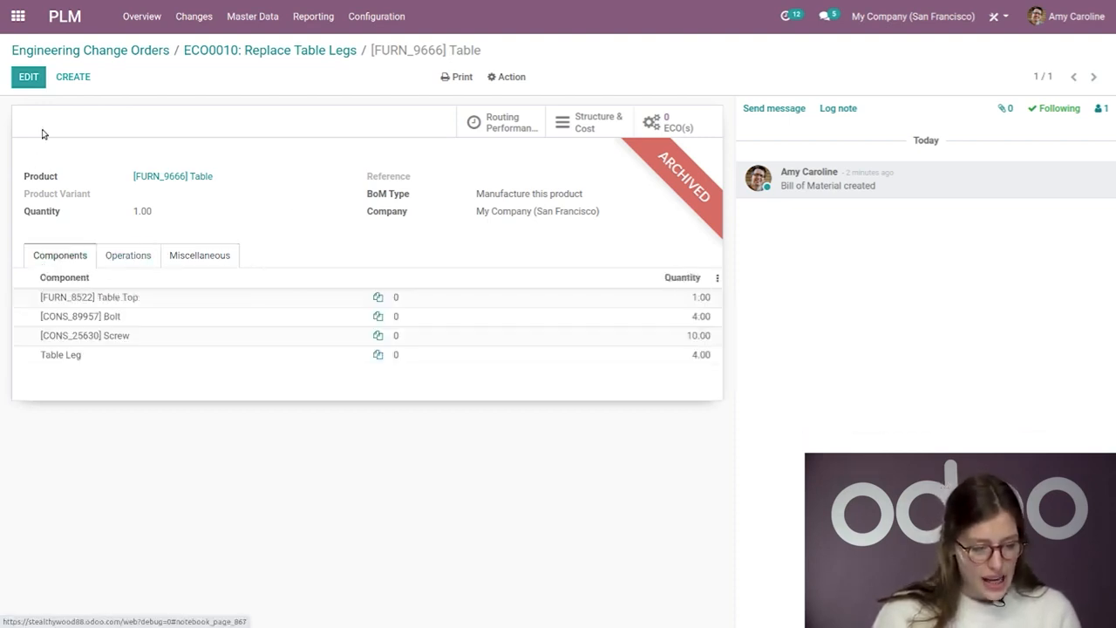
Replace the Table Leg component with Table Leg V2 at a quantity of 4 and save the bill of materials.
{"action": "left_click", "coordinate": [29, 78]}
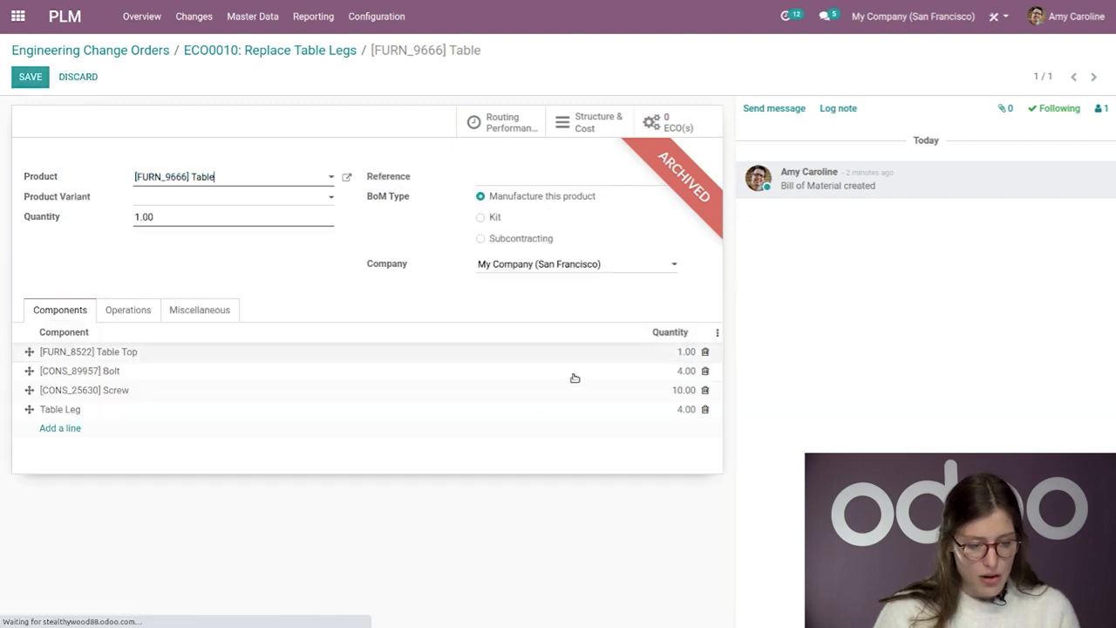
{"action": "left_click", "coordinate": [705, 409]}
{"action": "left_click", "coordinate": [61, 409]}
{"action": "type", "text": "table"}
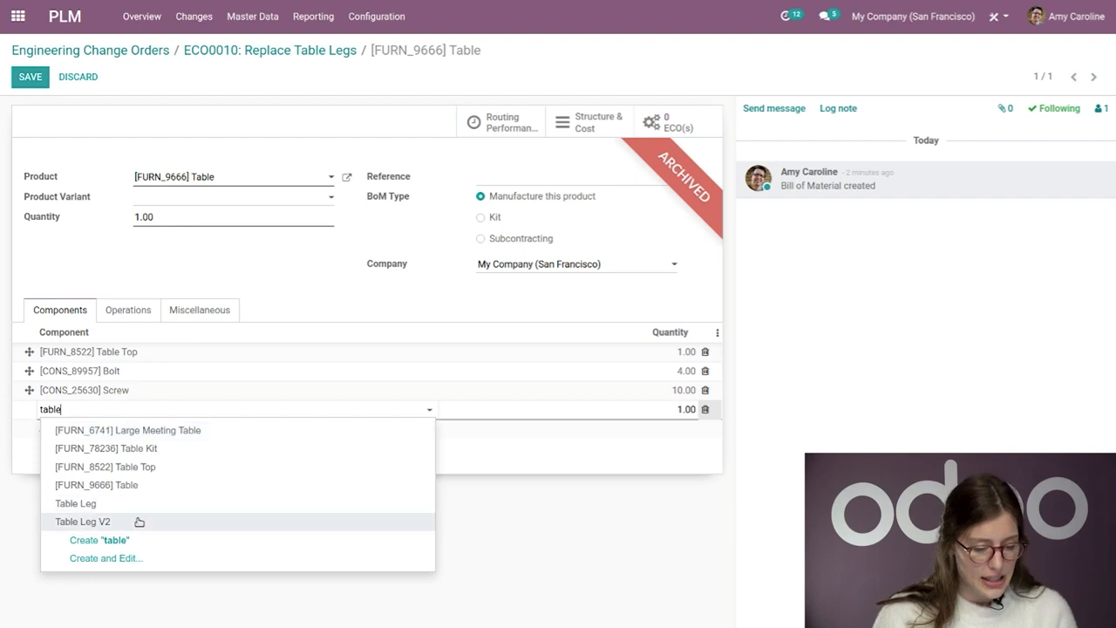
{"action": "left_click", "coordinate": [140, 521]}
{"action": "left_click", "coordinate": [578, 413]}
{"action": "type", "text": "4"}
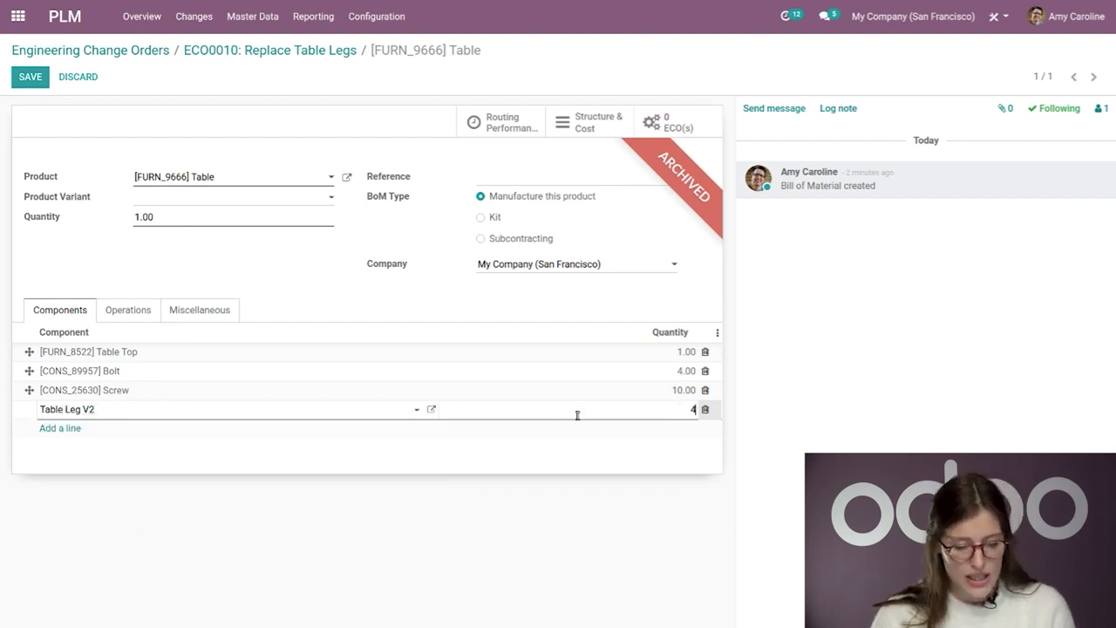
{"action": "left_click", "coordinate": [31, 77]}
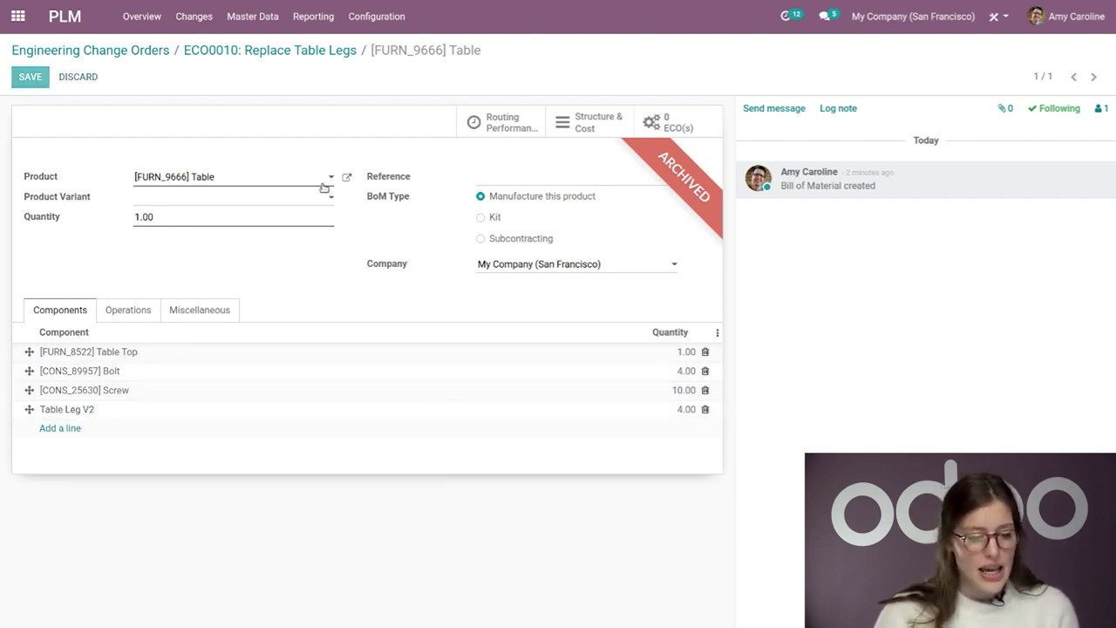
Return to the Replace Table Legs change order and review its BoM changes, routing changes and approvals.
{"action": "left_click", "coordinate": [317, 51]}
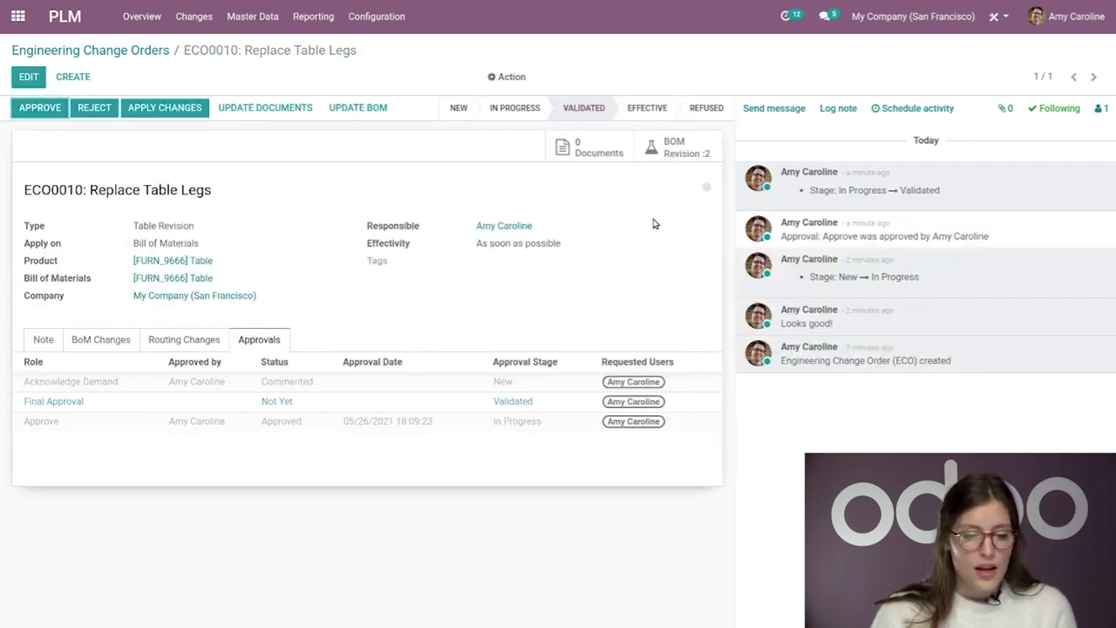
{"action": "left_click", "coordinate": [101, 345]}
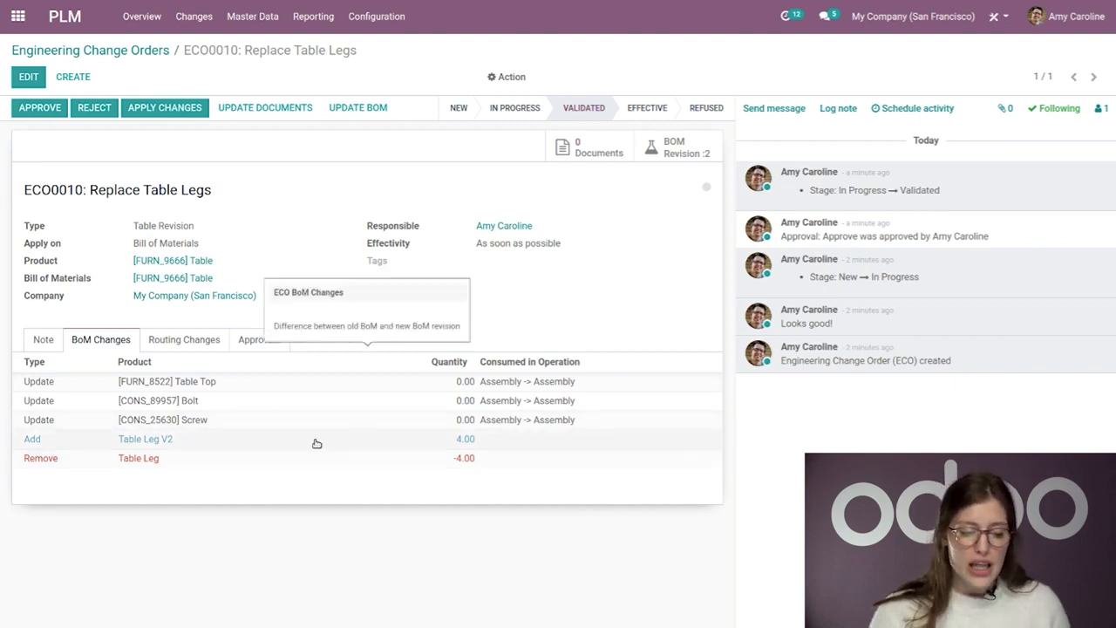
{"action": "left_click", "coordinate": [162, 343]}
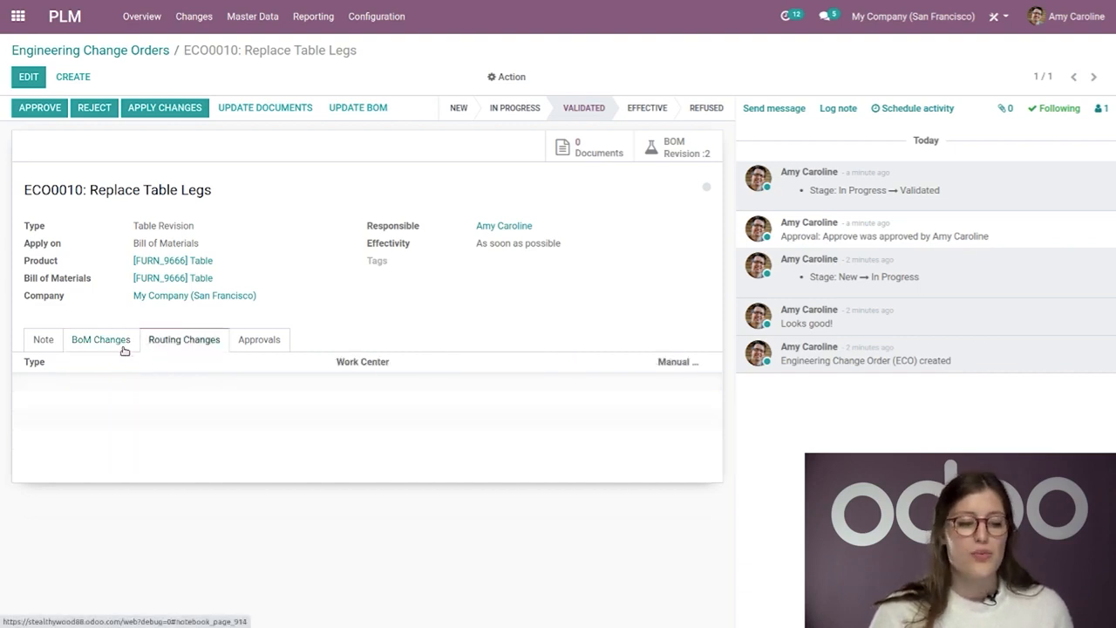
{"action": "left_click", "coordinate": [125, 347]}
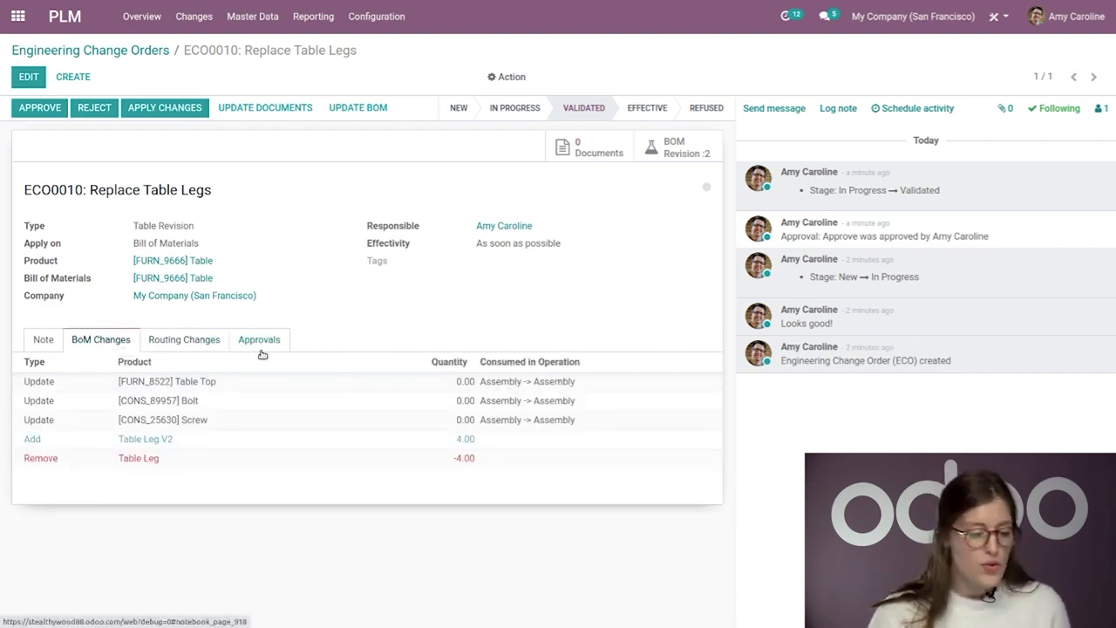
{"action": "left_click", "coordinate": [261, 349]}
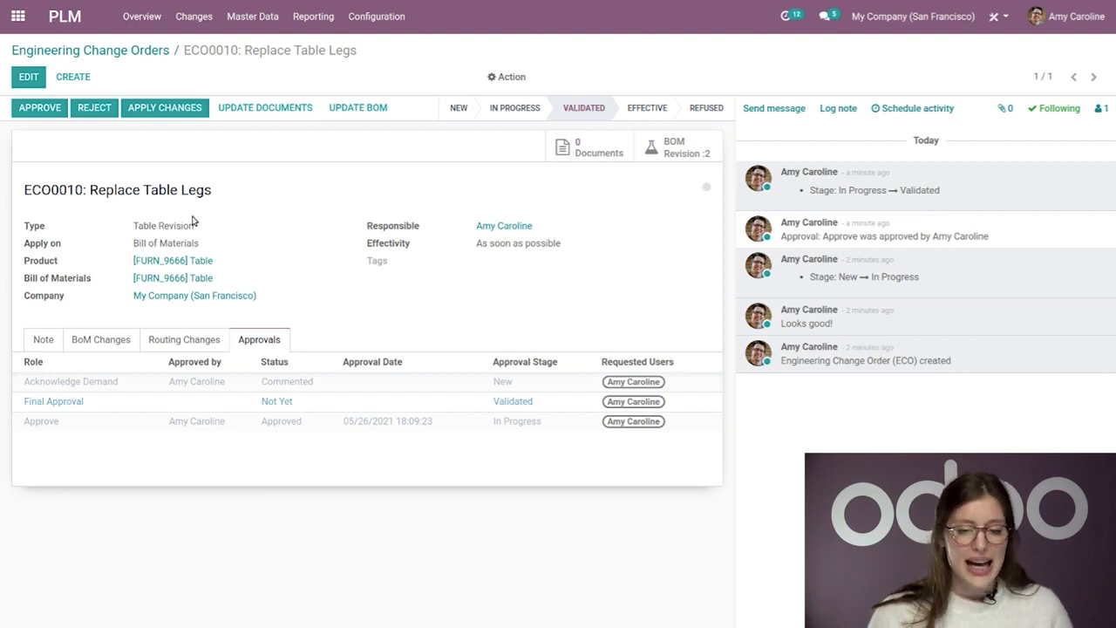
{"action": "left_click", "coordinate": [80, 343]}
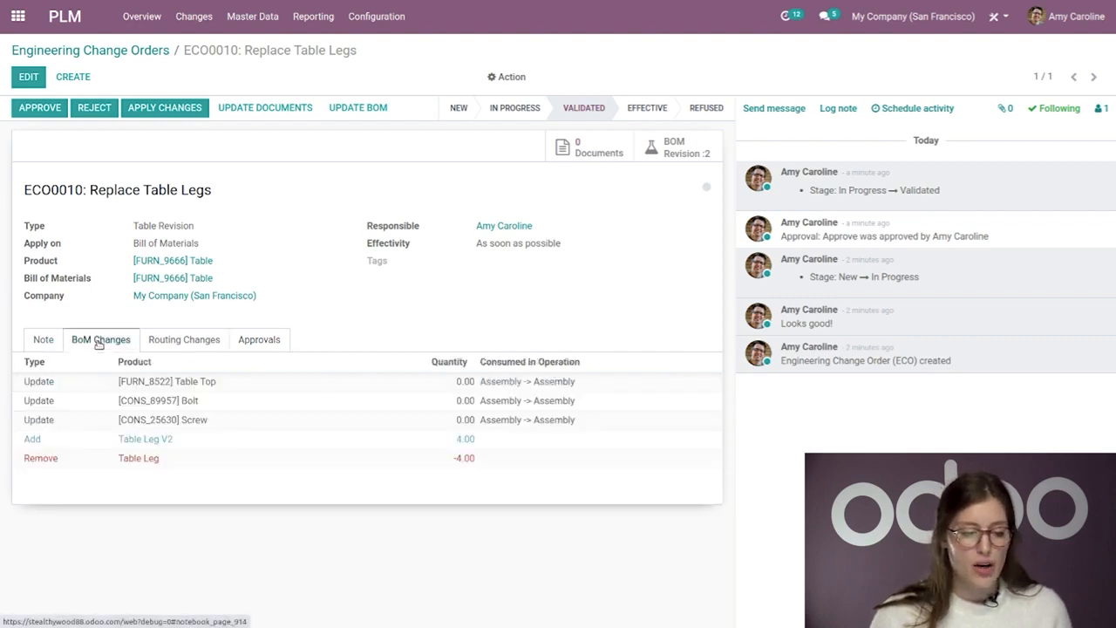
Give the Final Approval on the Replace Table Legs change order in the Validated stage and apply its changes.
{"action": "left_click", "coordinate": [212, 339]}
{"action": "left_click", "coordinate": [261, 340]}
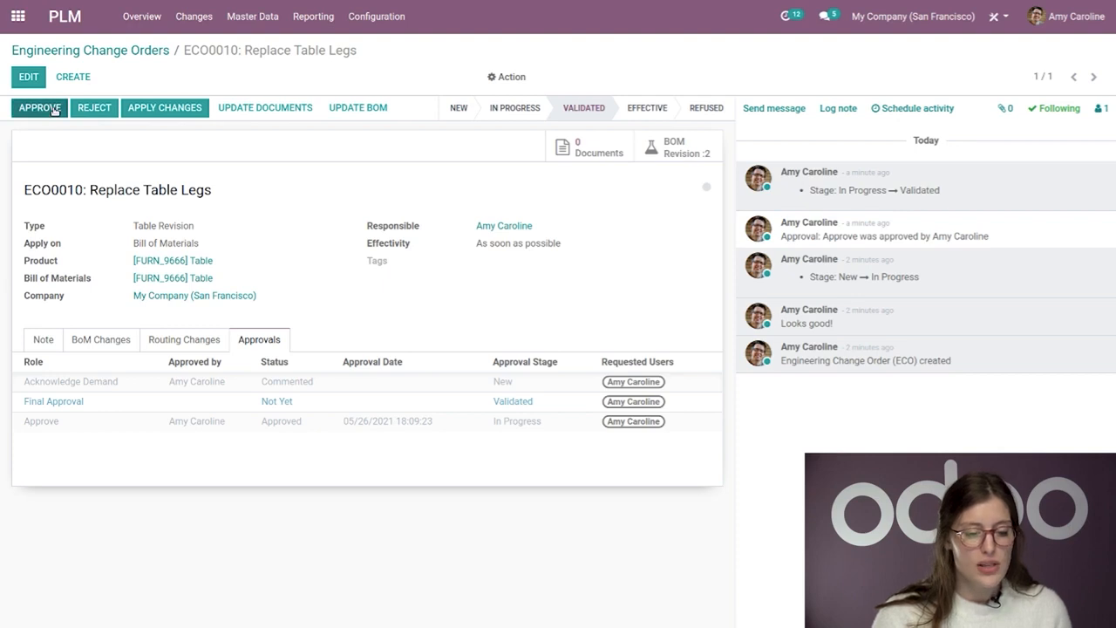
{"action": "left_click", "coordinate": [39, 107]}
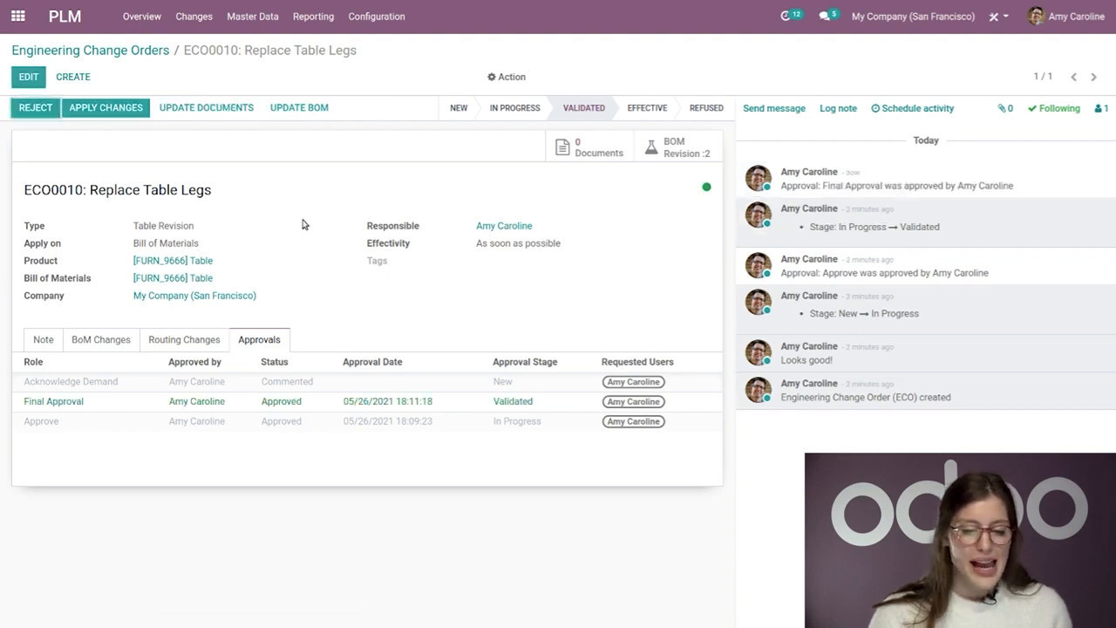
{"action": "left_click", "coordinate": [122, 111]}
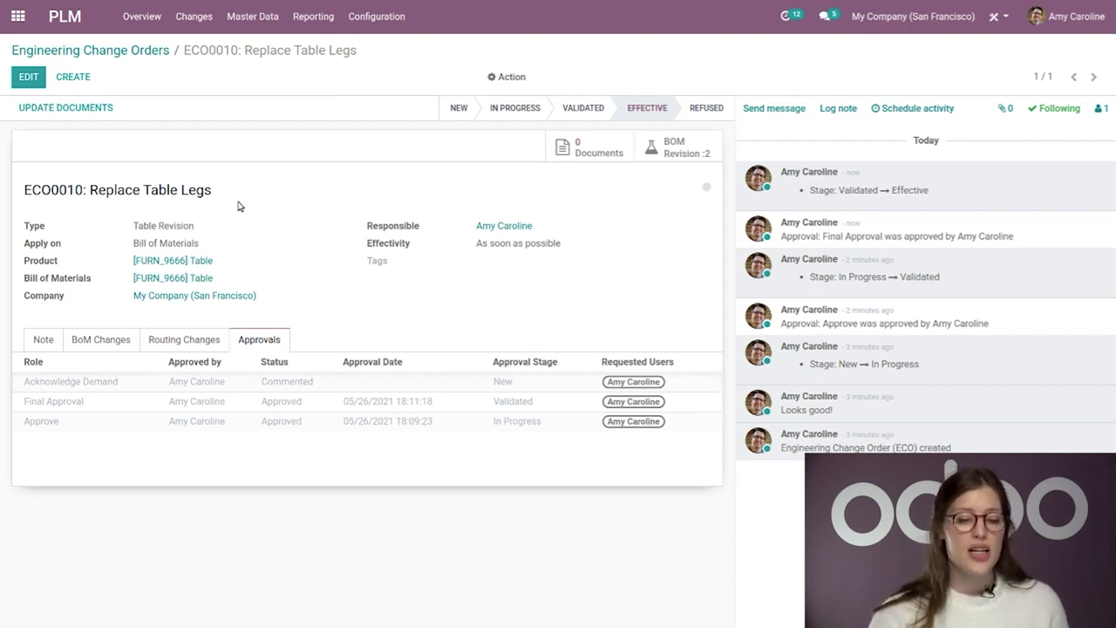
Review the change order's revised bill of materials, and check the version of the Table's bill of materials in the Manufacturing app.
{"action": "left_click", "coordinate": [692, 155]}
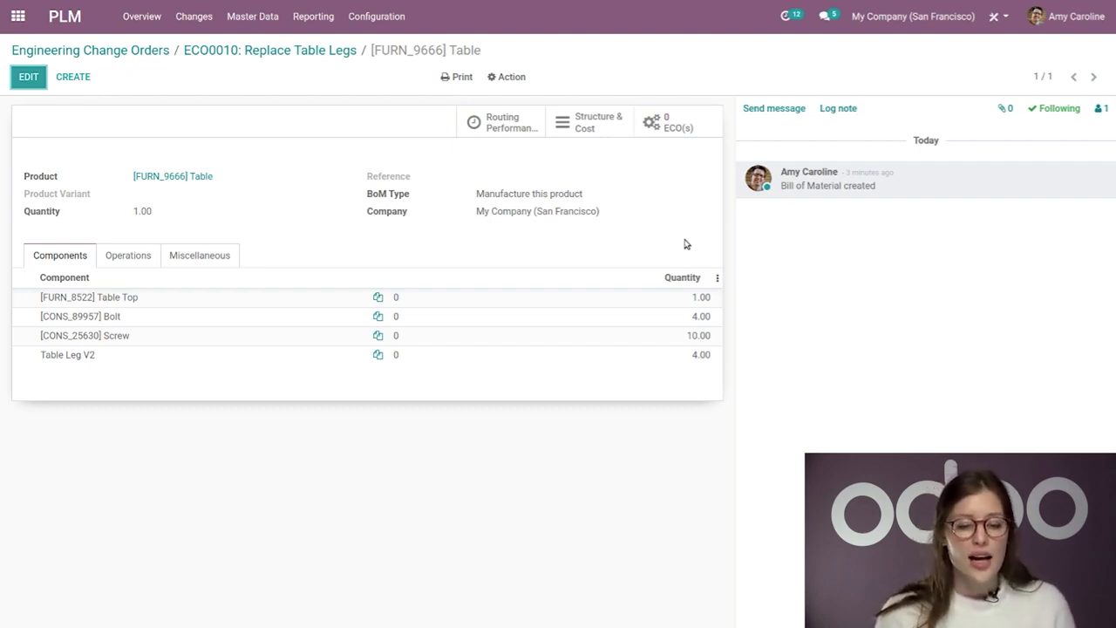
{"action": "left_click", "coordinate": [26, 34]}
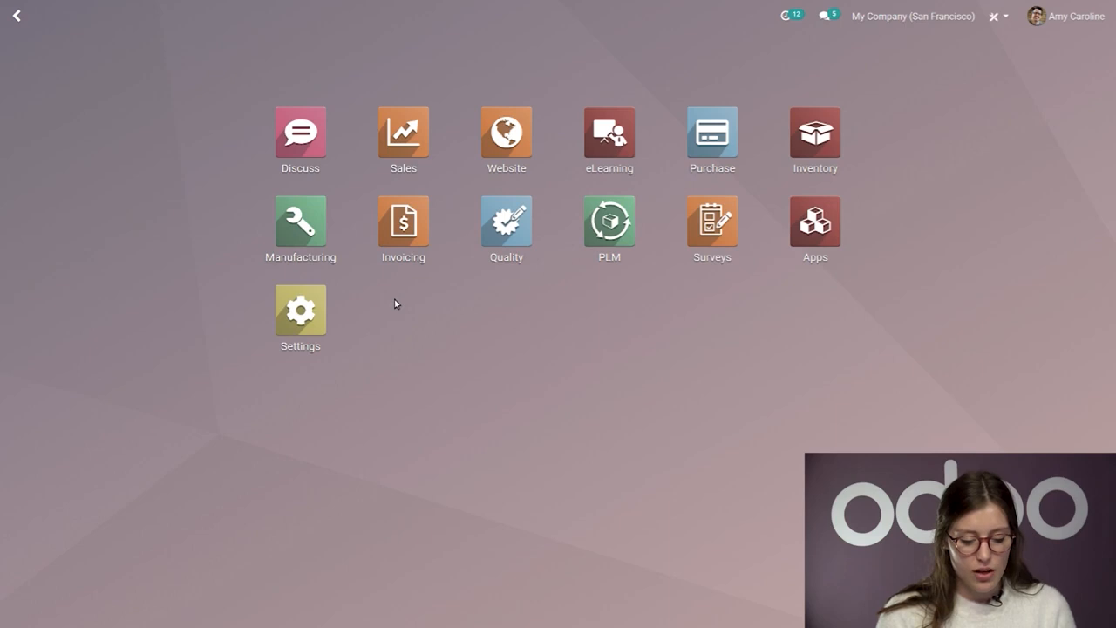
{"action": "type", "text": "bill"}
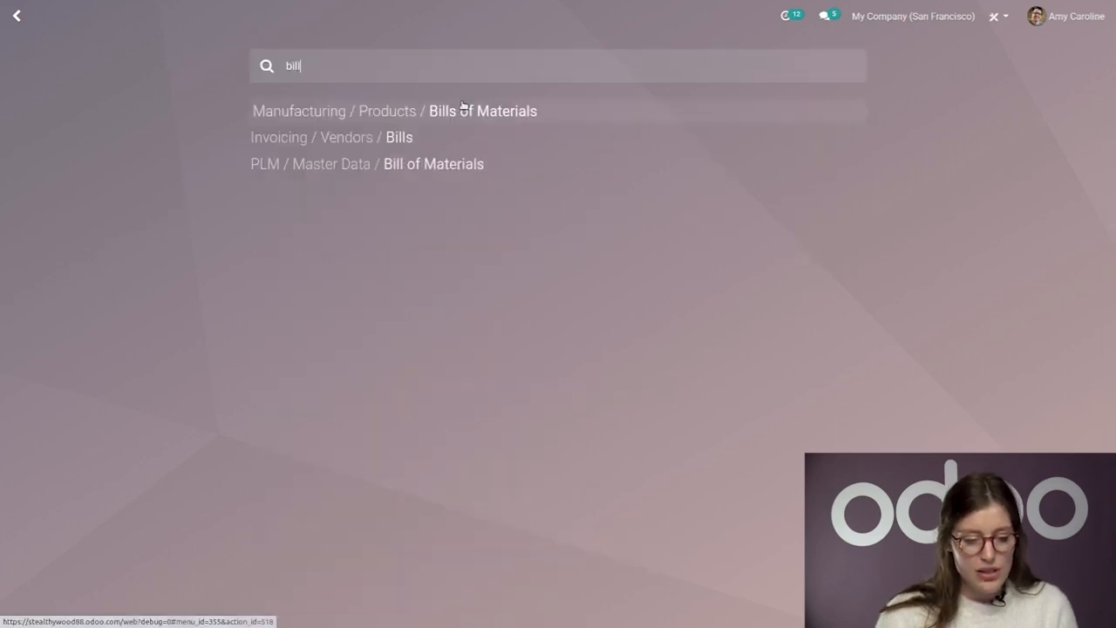
{"action": "left_click", "coordinate": [463, 108]}
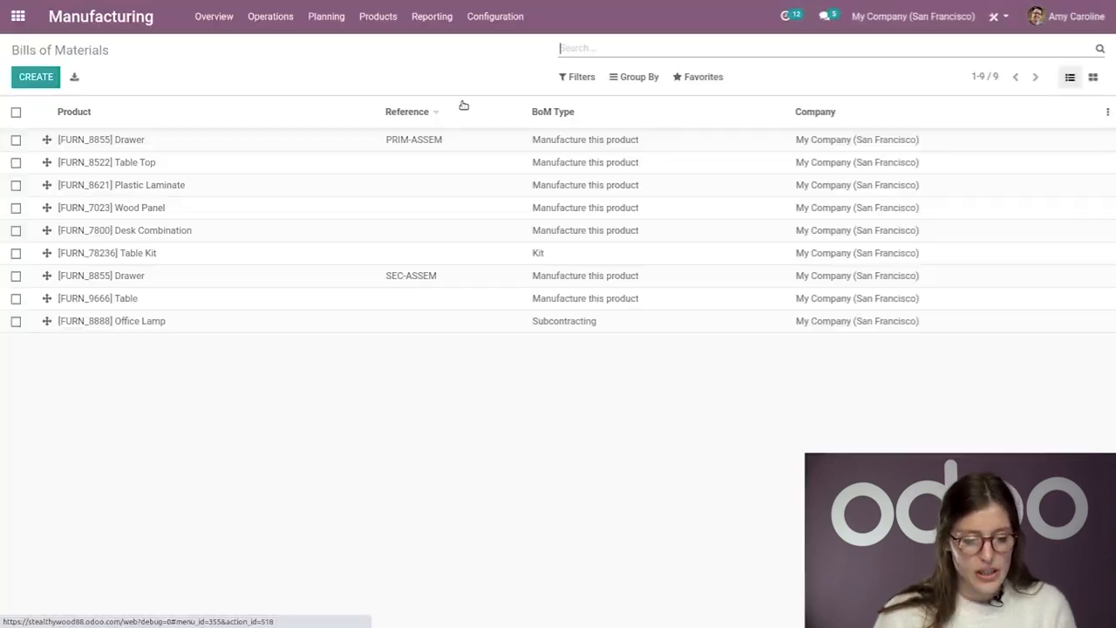
{"action": "left_click", "coordinate": [167, 300]}
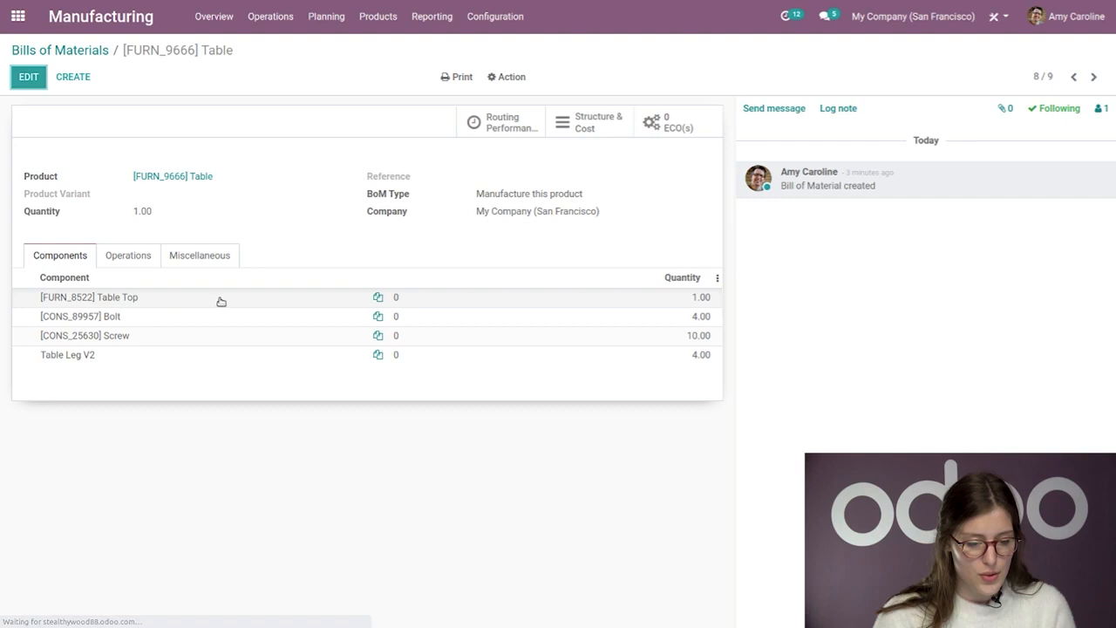
{"action": "left_click", "coordinate": [196, 258]}
{"action": "left_click_drag", "start_coordinate": [156, 328], "coordinate": [82, 328]}
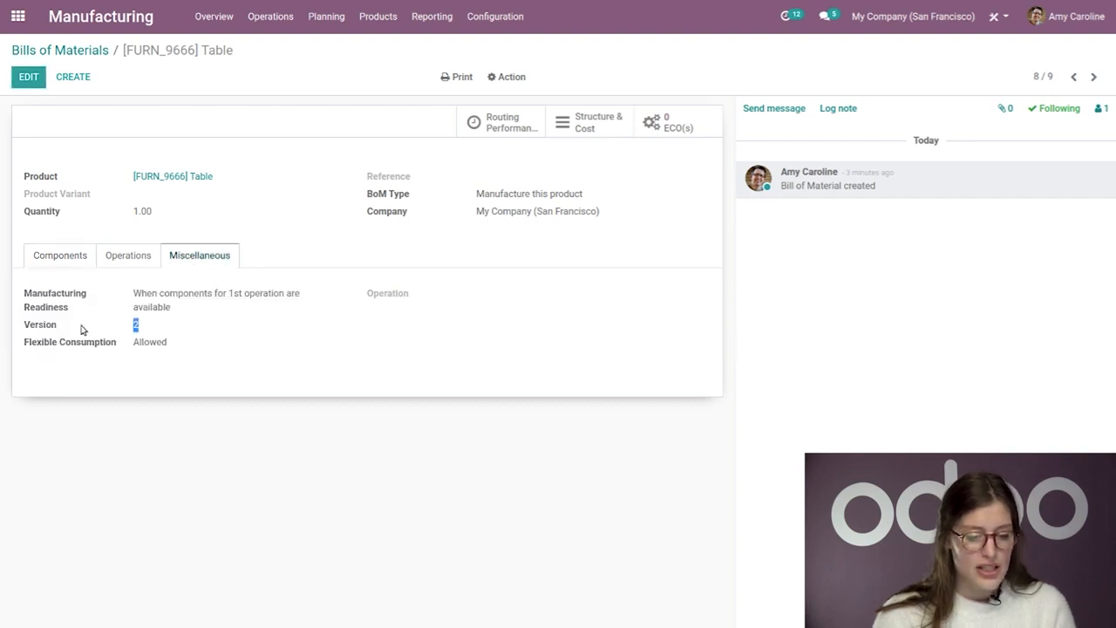
{"action": "left_click", "coordinate": [167, 426]}
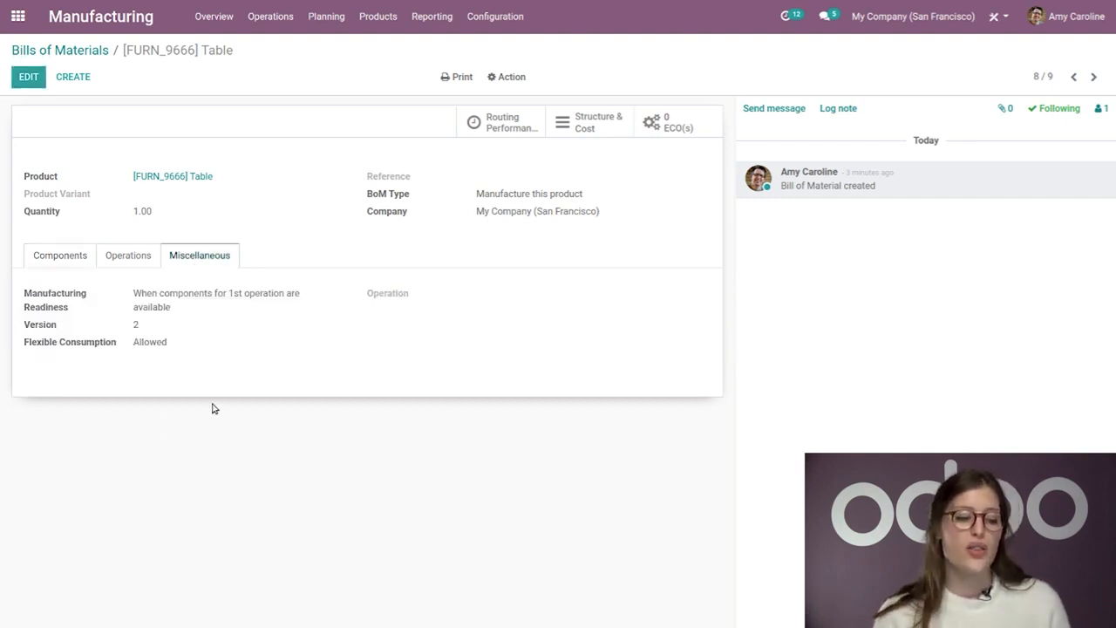